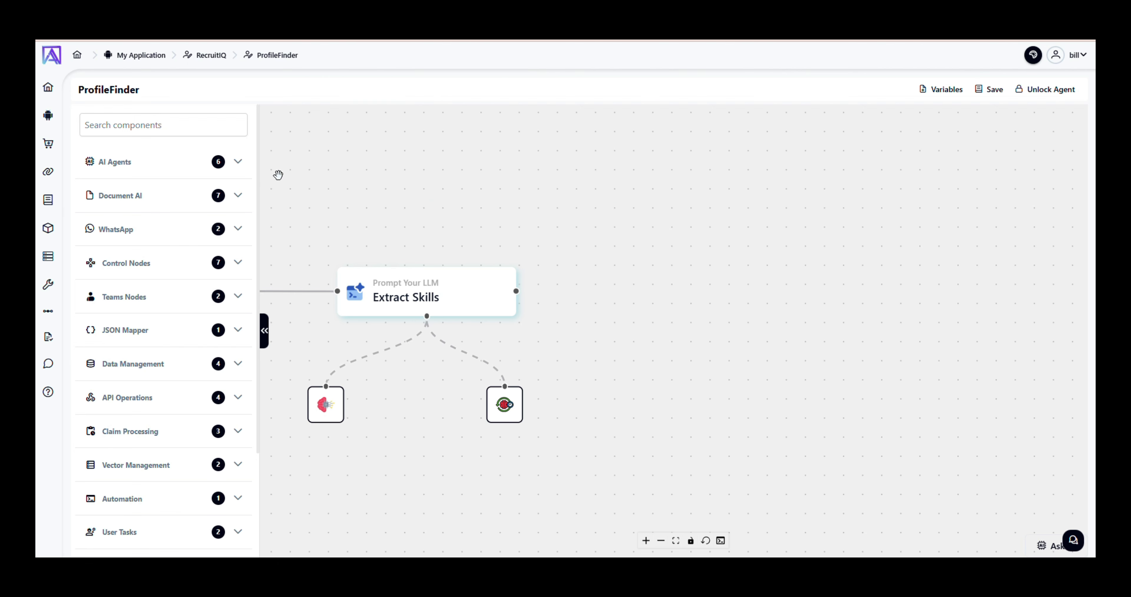
# Step: Add an EDA Agent node to the canvas after Extract Skills and connect the Extract Skills output to its input
pyautogui.click(171, 164)
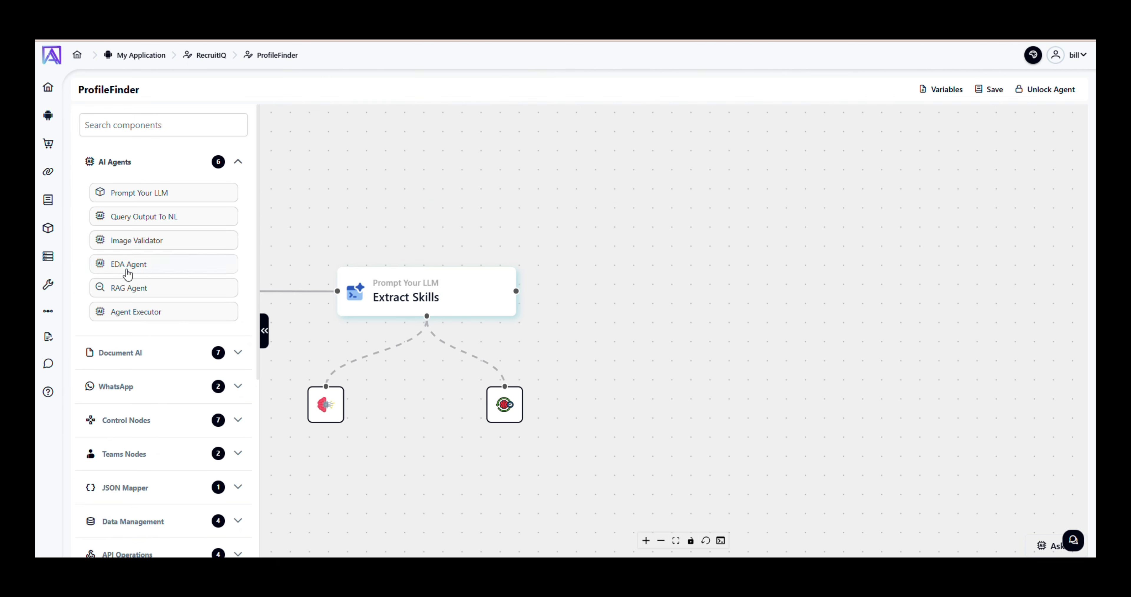
pyautogui.moveTo(118, 272); pyautogui.dragTo(671, 298)
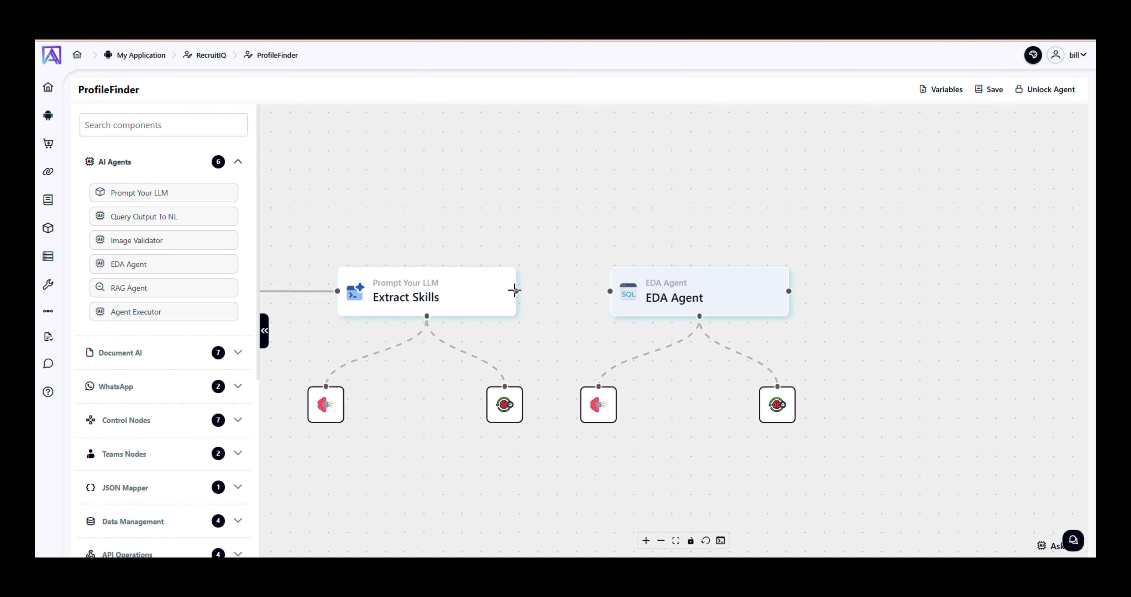
pyautogui.moveTo(517, 290); pyautogui.dragTo(610, 291)
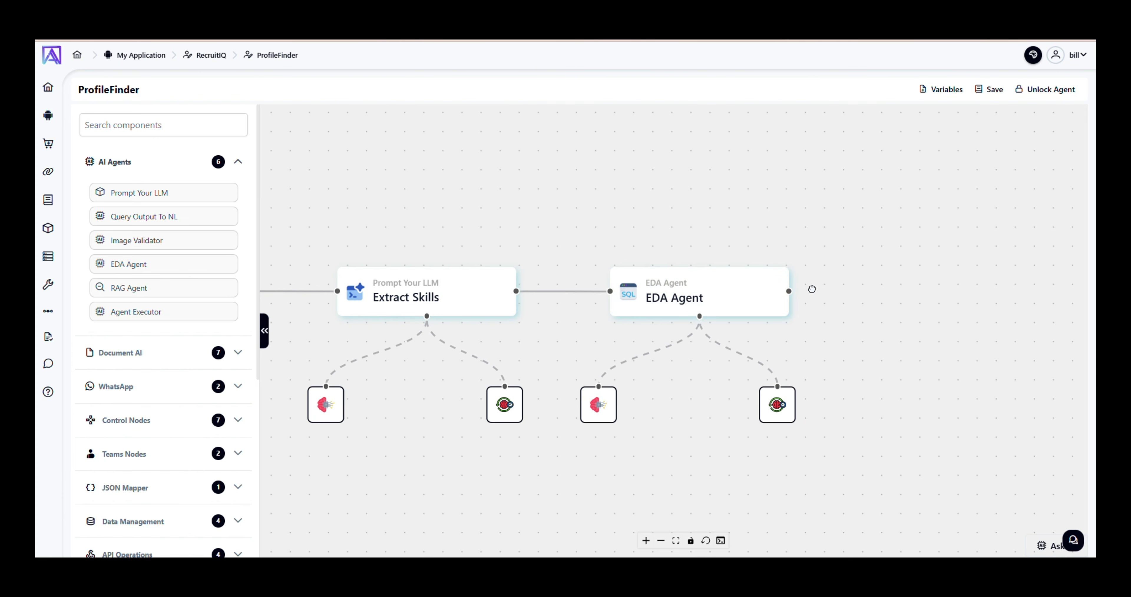
# Step: Rename the EDA Agent node as "Fetch Applicants" and close its settings
pyautogui.moveTo(812, 287); pyautogui.dragTo(749, 251)
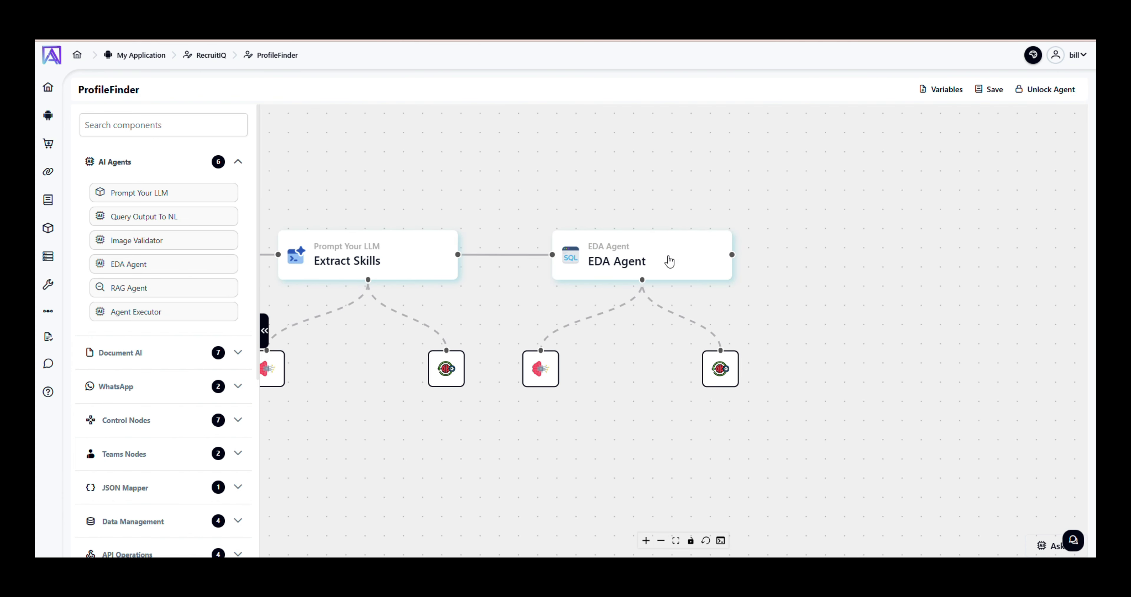
pyautogui.click(669, 260)
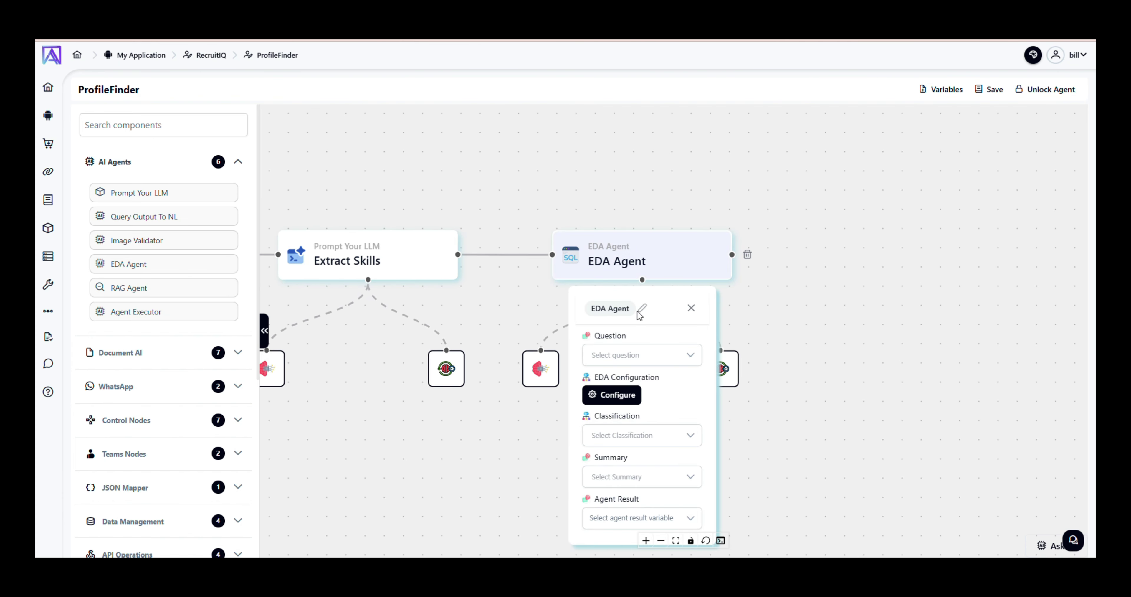
pyautogui.doubleClick(619, 313)
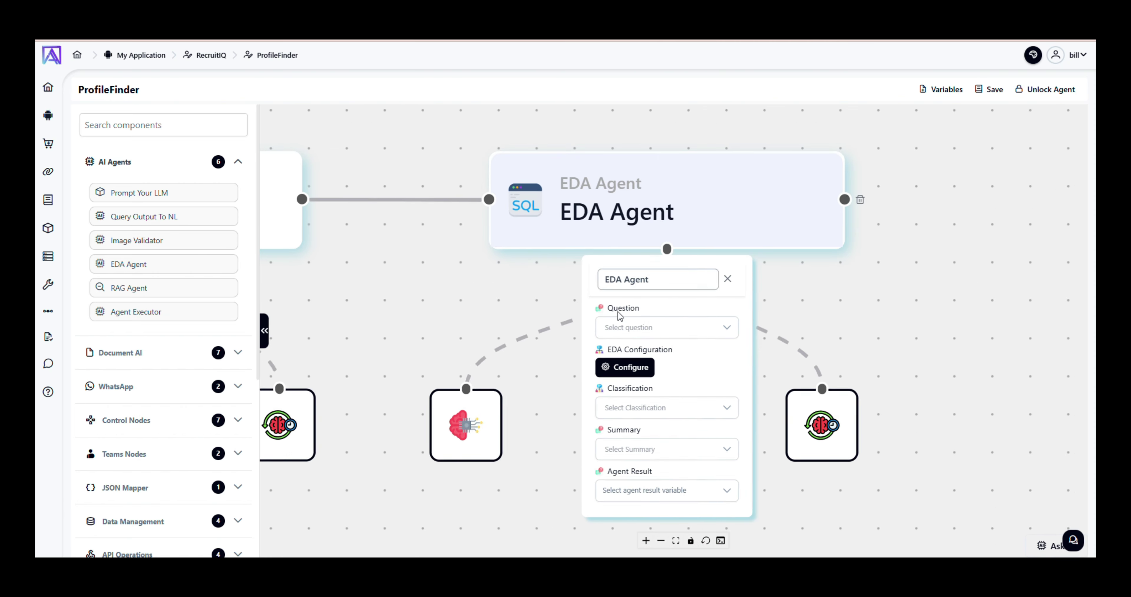
pyautogui.click(637, 279)
pyautogui.doubleClick(637, 279)
pyautogui.tripleClick(648, 278)
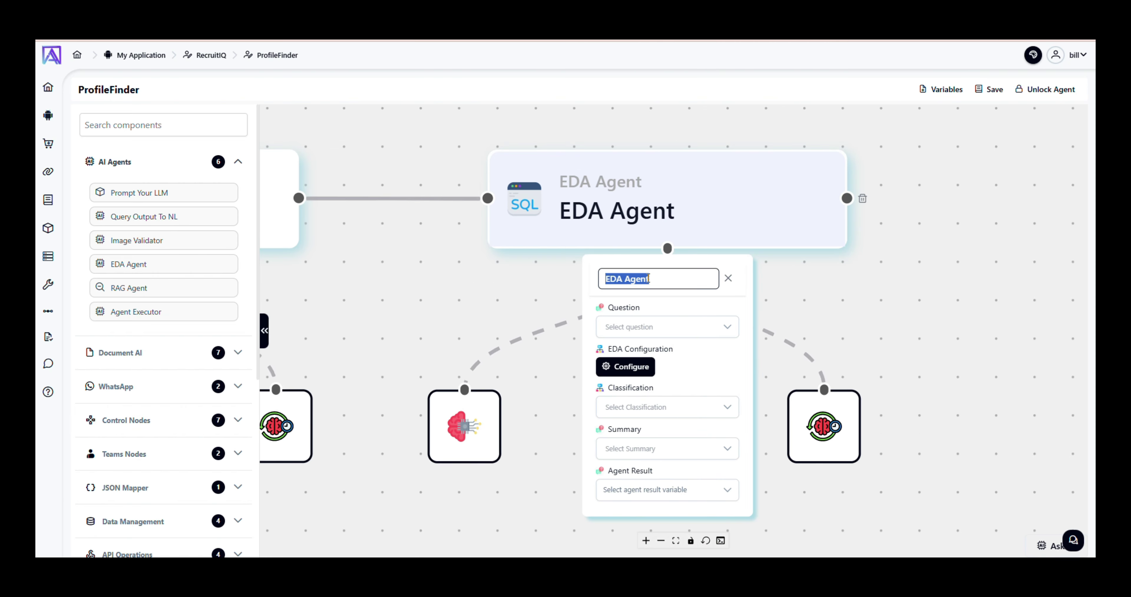
pyautogui.write('Fetch Applicants')
pyautogui.press('Return')
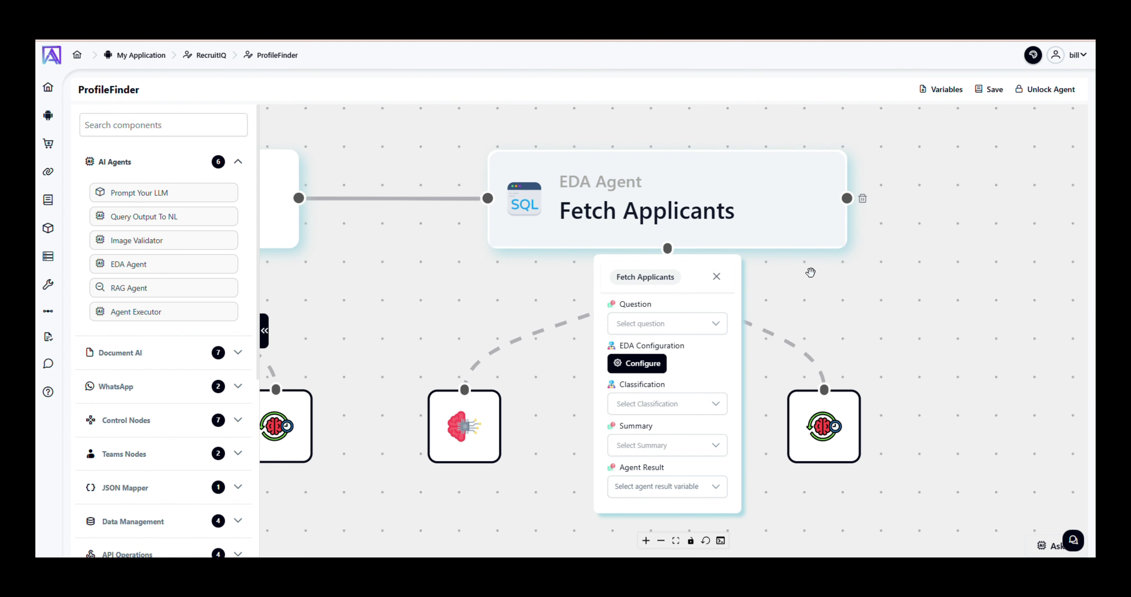
pyautogui.click(717, 276)
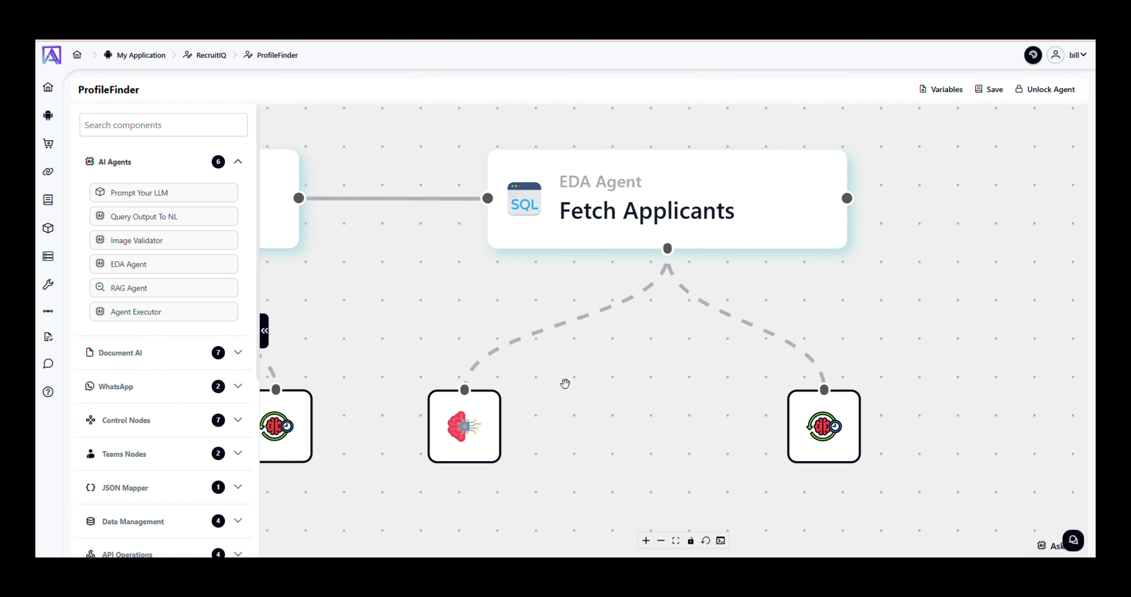
# Step: Set the LLM configuration of the Fetch Applicants node to GPT 4-o mini
pyautogui.scroll(-3, 576, 411)
pyautogui.moveTo(591, 442); pyautogui.dragTo(556, 257)
pyautogui.click(475, 264)
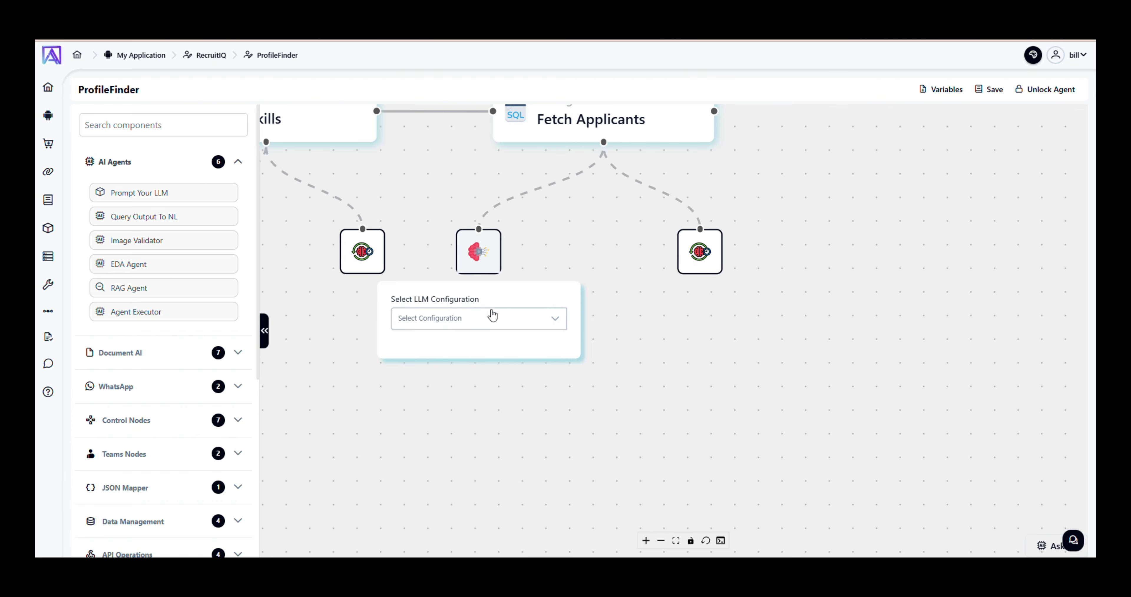
pyautogui.click(503, 326)
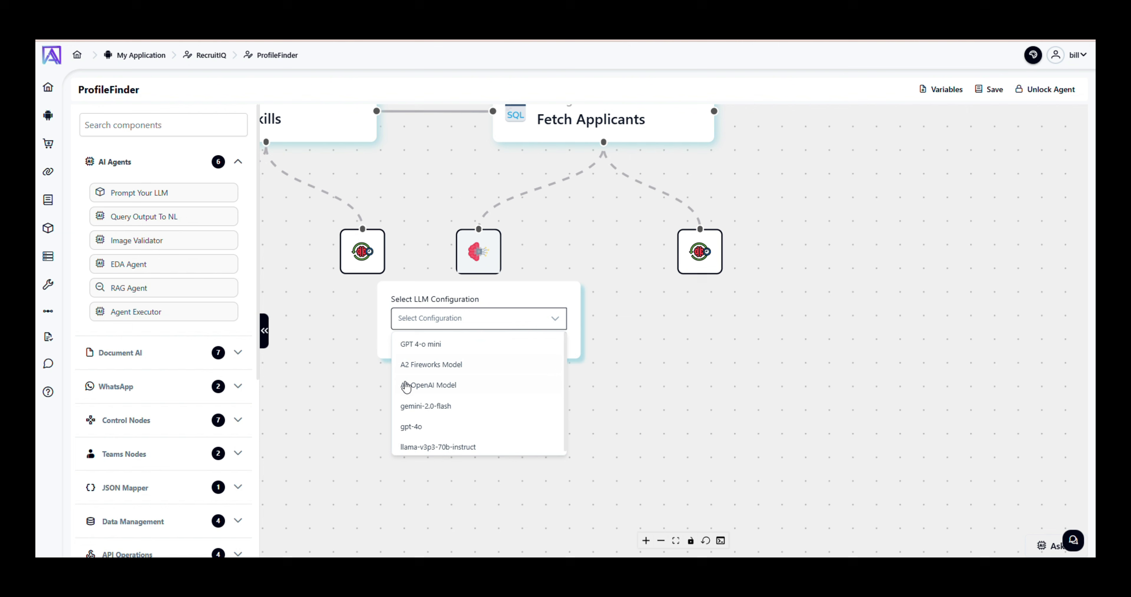
pyautogui.click(434, 351)
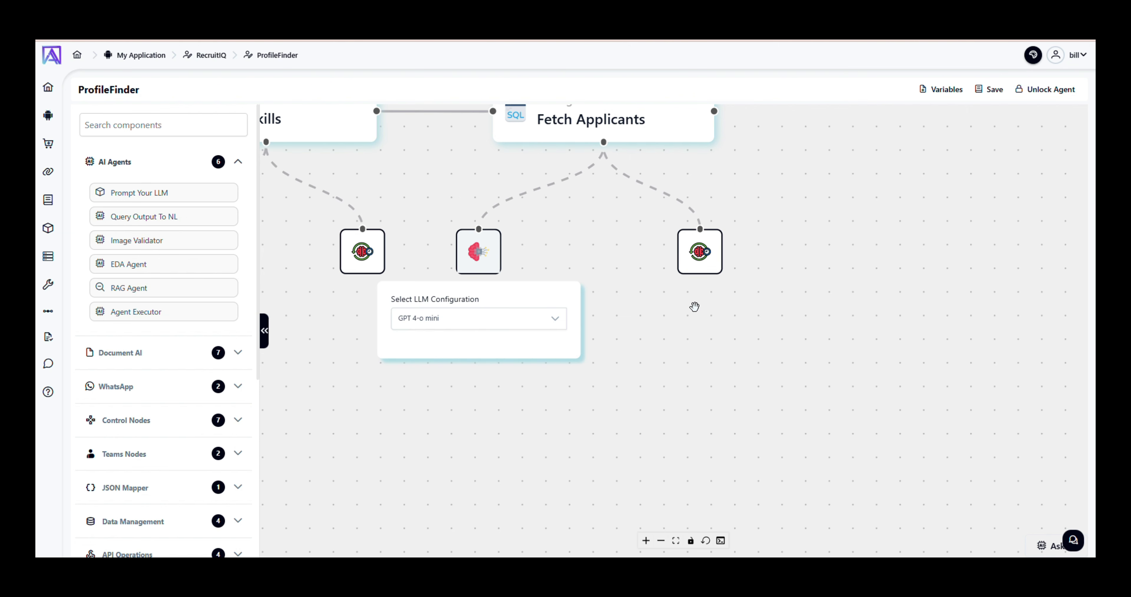
# Step: Set the Fetch Applicants node's memory limit to 5 with Global Memory as the source, and save the agent
pyautogui.click(712, 259)
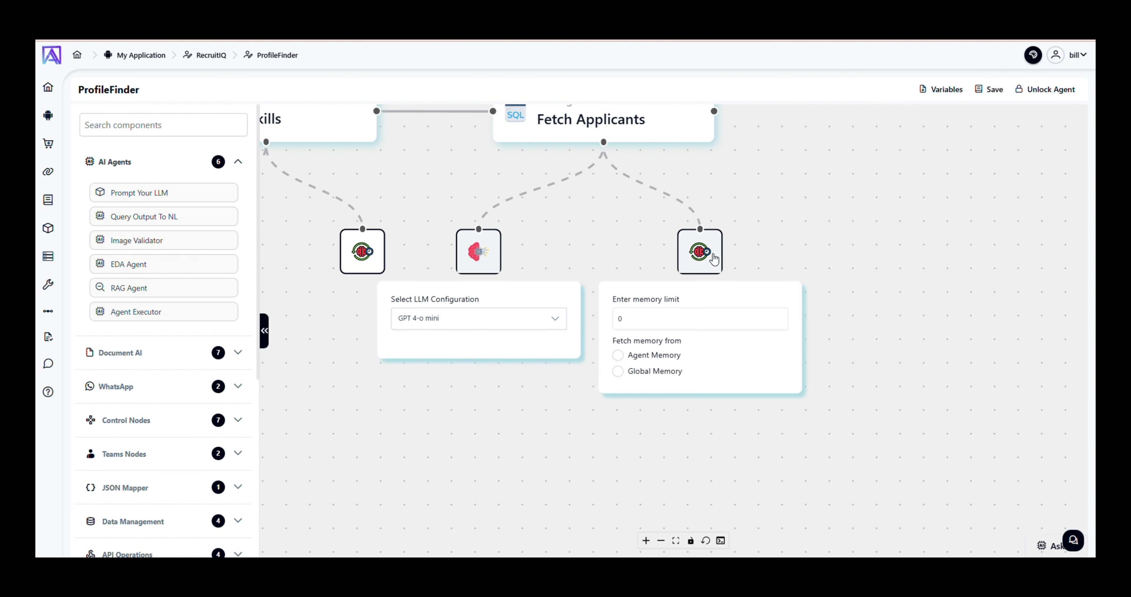
pyautogui.click(658, 314)
pyautogui.press('BackSpace')
pyautogui.write('5')
pyautogui.moveTo(849, 275); pyautogui.dragTo(840, 344)
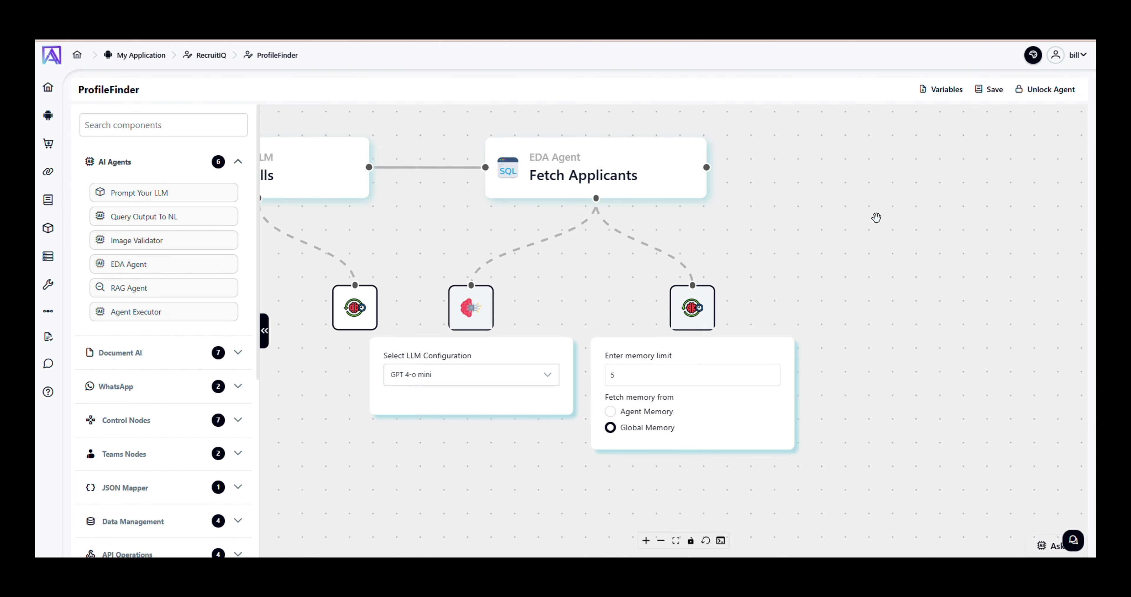
pyautogui.click(990, 89)
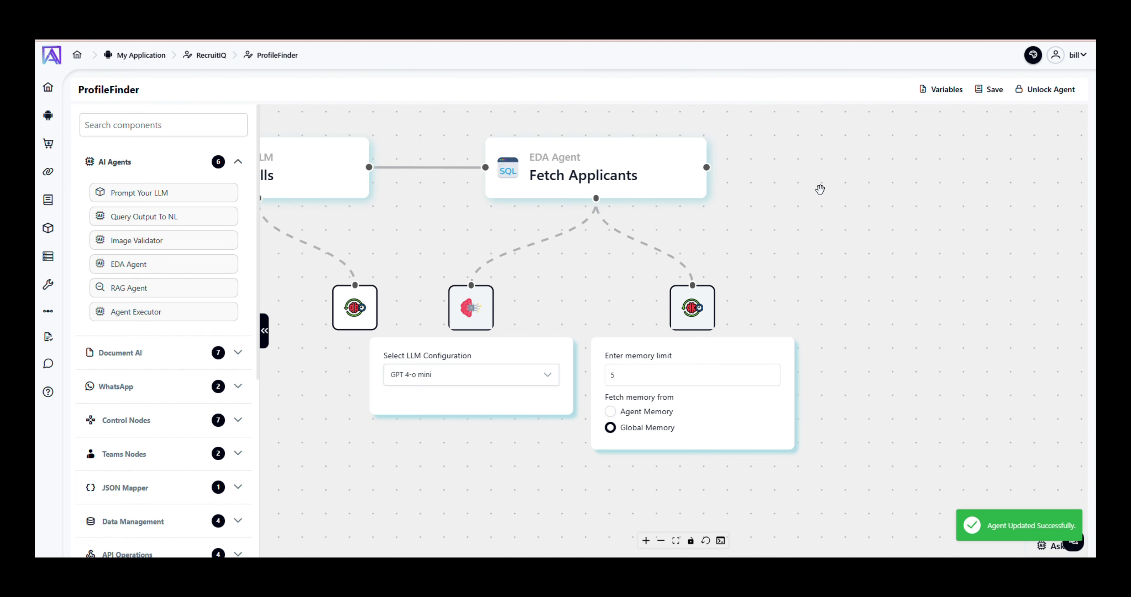
pyautogui.moveTo(816, 212); pyautogui.dragTo(820, 269)
pyautogui.click(702, 371)
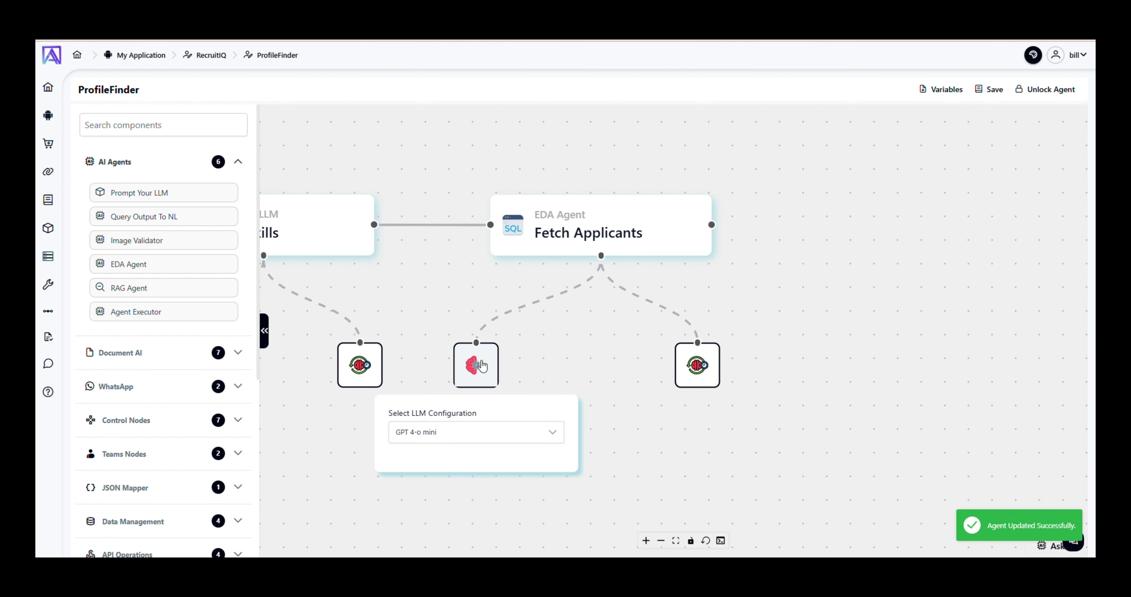
pyautogui.scroll(2, 530, 317)
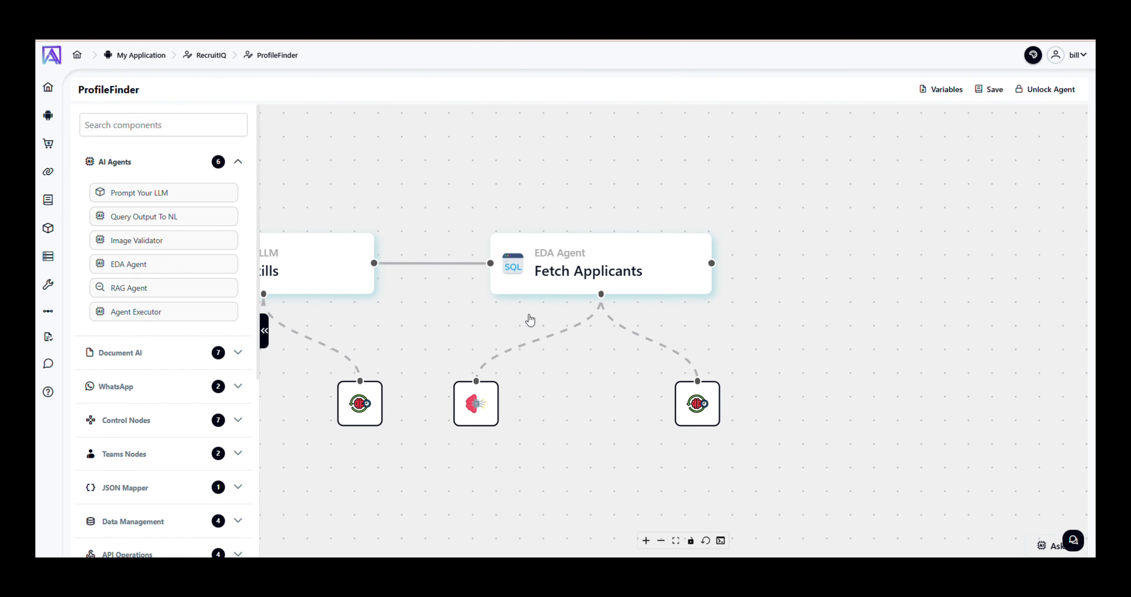
# Step: Examine the Fetch Applicants node's question, EDA configuration, classification, summary and agent result settings
pyautogui.click(556, 263)
pyautogui.moveTo(783, 298); pyautogui.dragTo(750, 148)
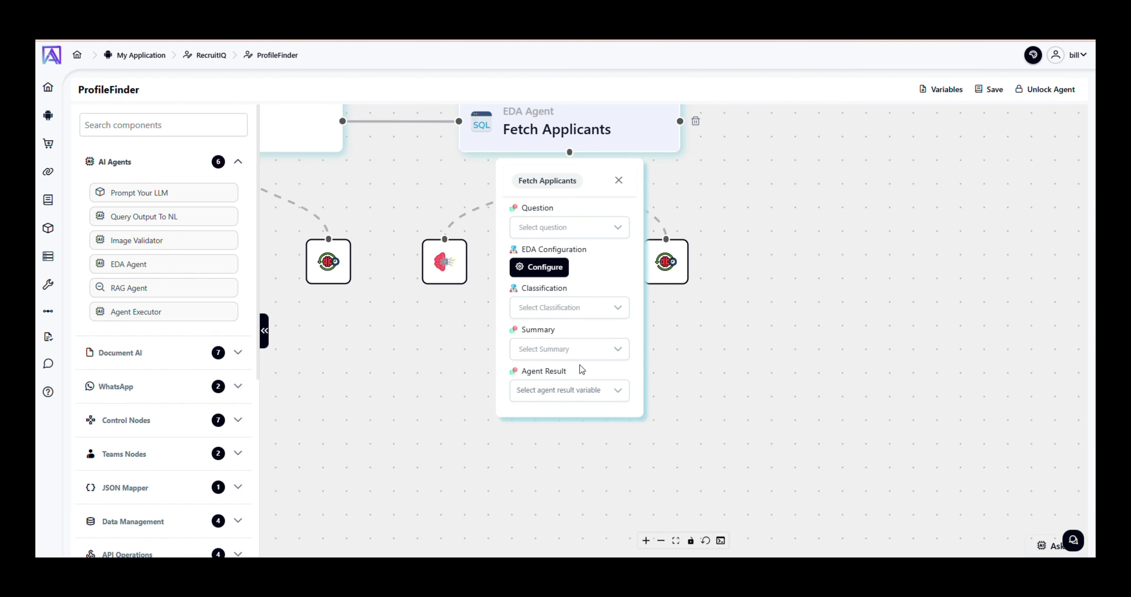
pyautogui.moveTo(732, 285); pyautogui.dragTo(727, 340)
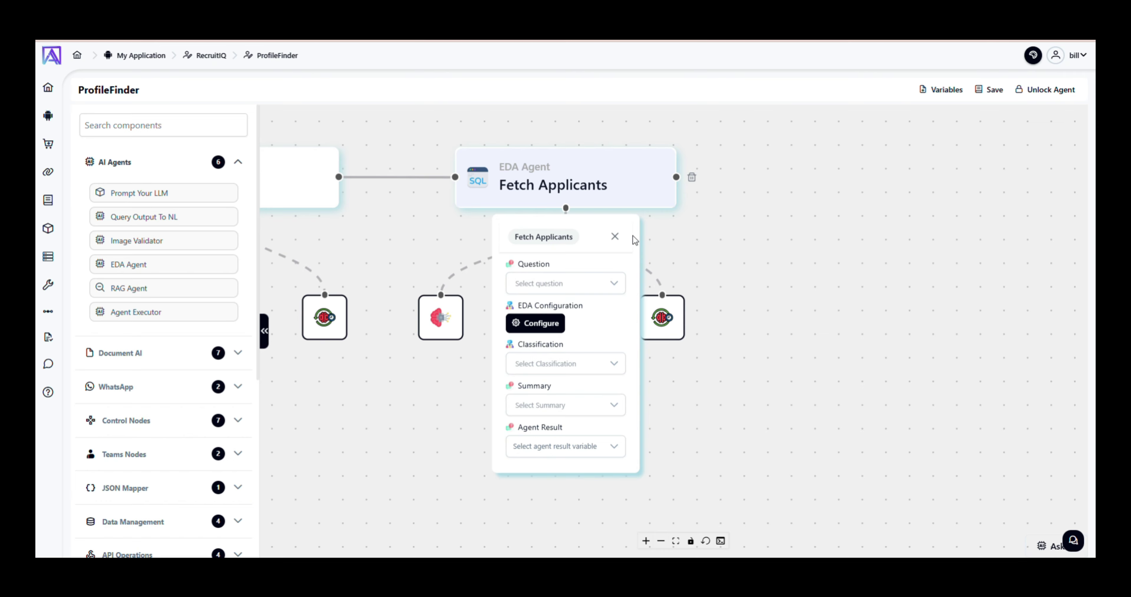
pyautogui.click(615, 236)
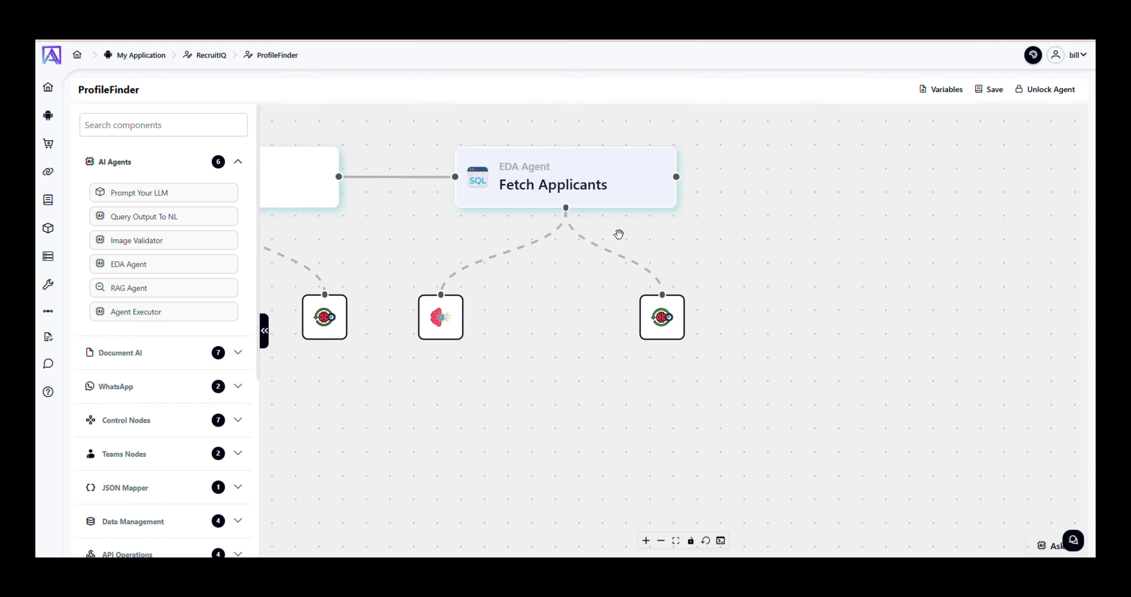
# Step: Open the agent's variables and add a blank user variable
pyautogui.click(941, 89)
pyautogui.click(783, 255)
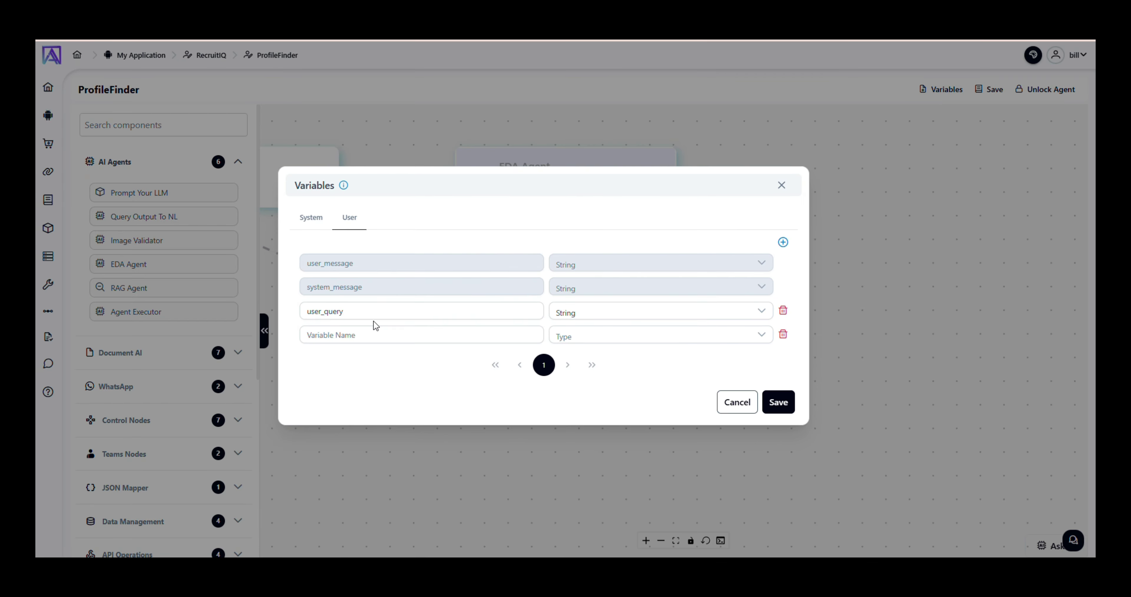
pyautogui.click(369, 330)
pyautogui.write('question')
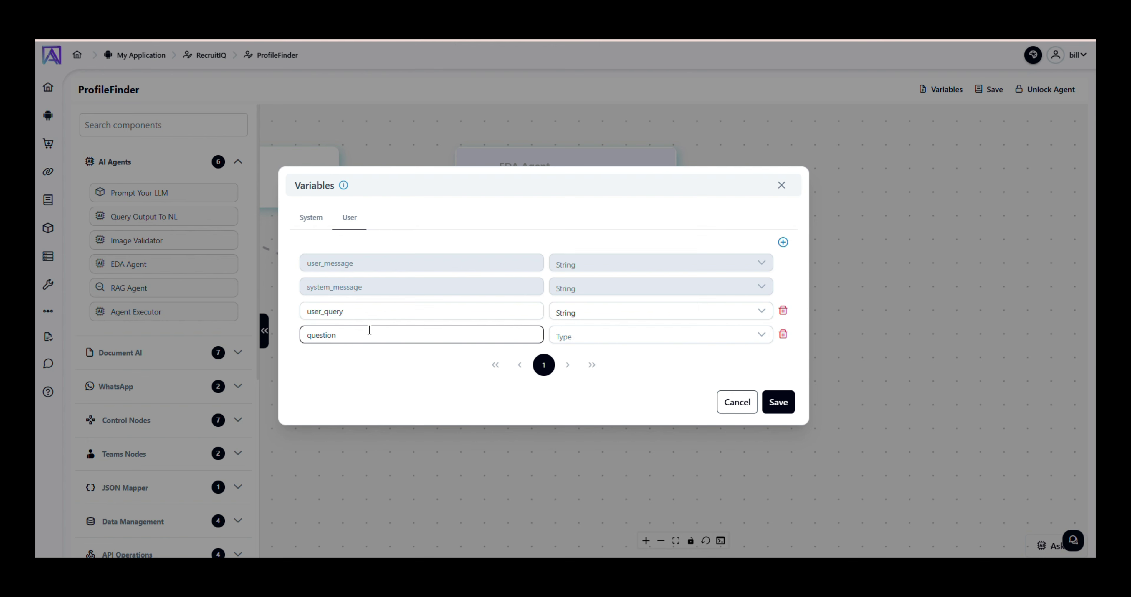
pyautogui.press('BackSpace')
pyautogui.press('BackSpace')
pyautogui.press('BackSpace')
pyautogui.press('BackSpace')
pyautogui.press('BackSpace')
pyautogui.press('BackSpace')
pyautogui.press('BackSpace')
# Step: Name the blank user variable "classification" and set its type to String
pyautogui.write('c')
pyautogui.press('BackSpace')
pyautogui.write('c')
pyautogui.click(606, 338)
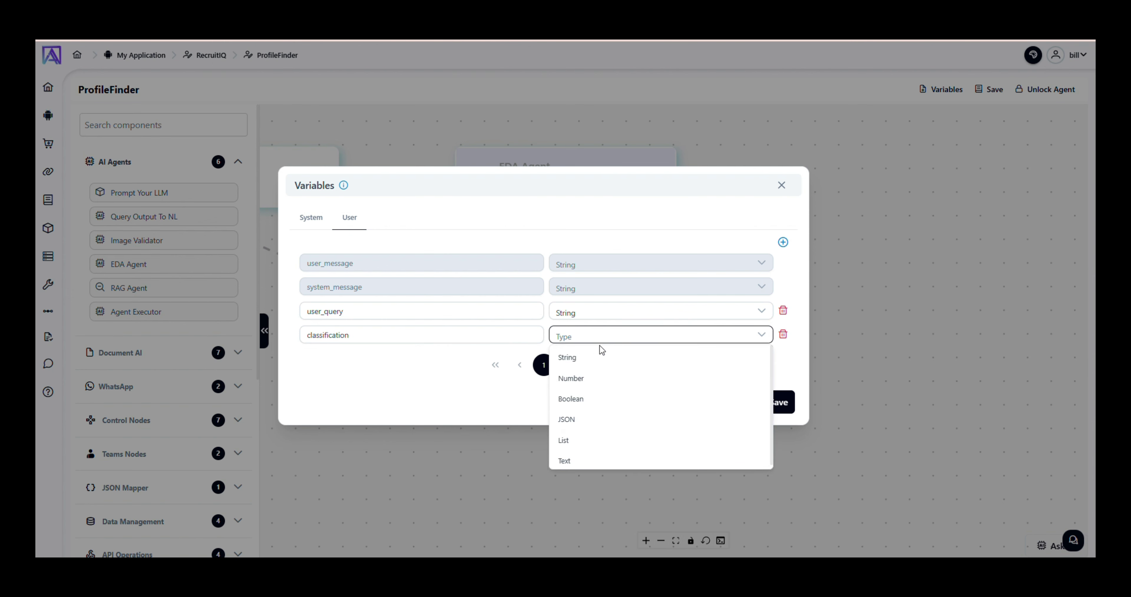
pyautogui.click(600, 357)
# Step: Add a user variable named "summary" of type String
pyautogui.click(783, 243)
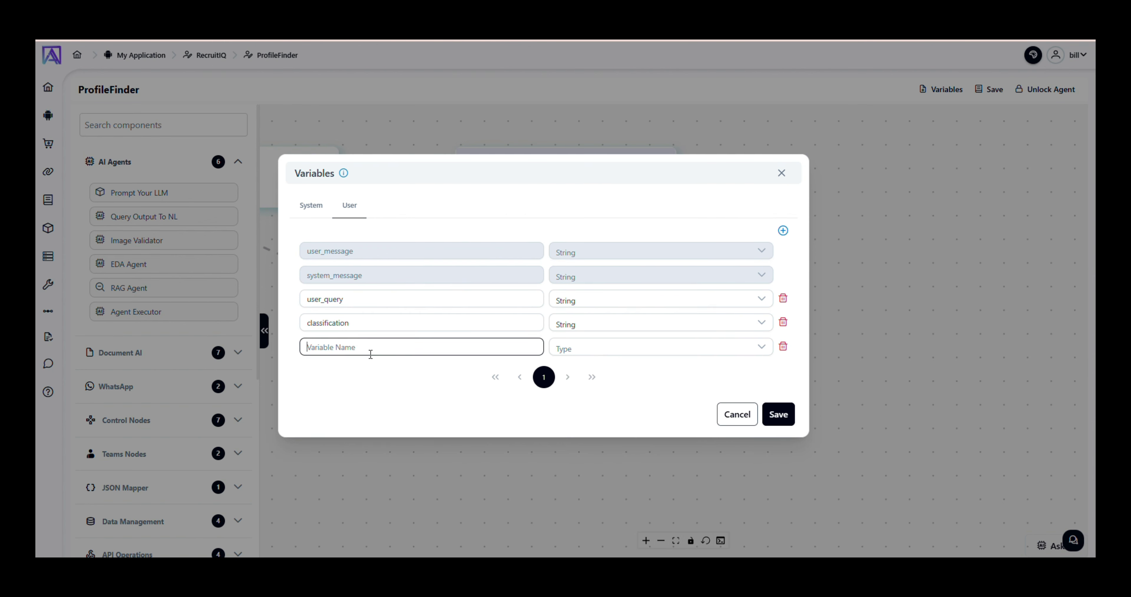
pyautogui.write('summary')
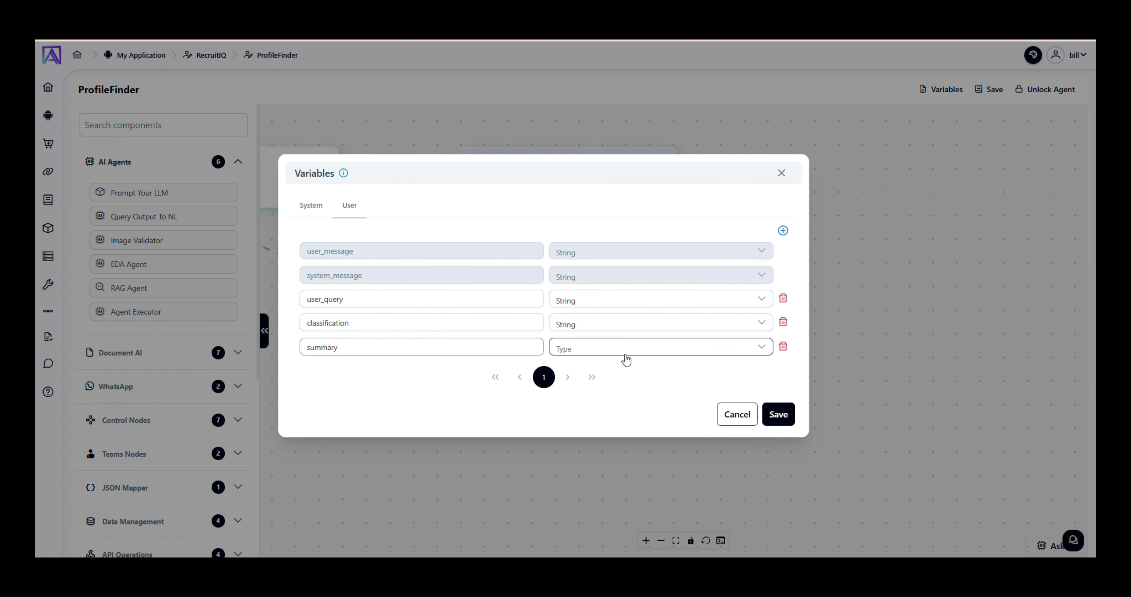
pyautogui.click(624, 351)
pyautogui.click(571, 369)
# Step: Add a user variable named "final_result" of type JSON and save the variables
pyautogui.click(782, 233)
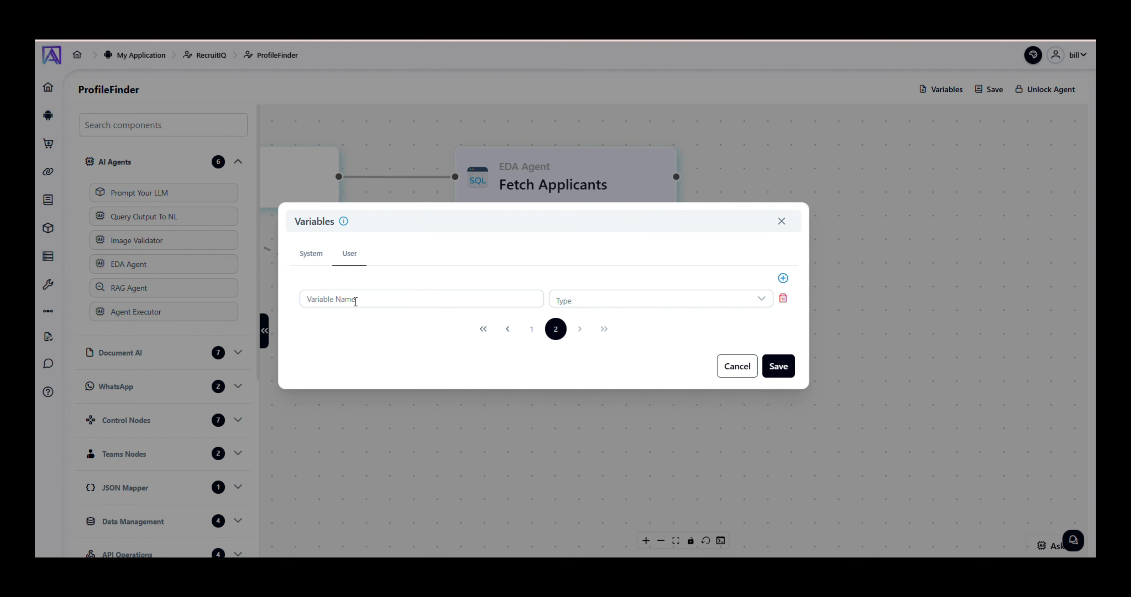
pyautogui.write('final_result')
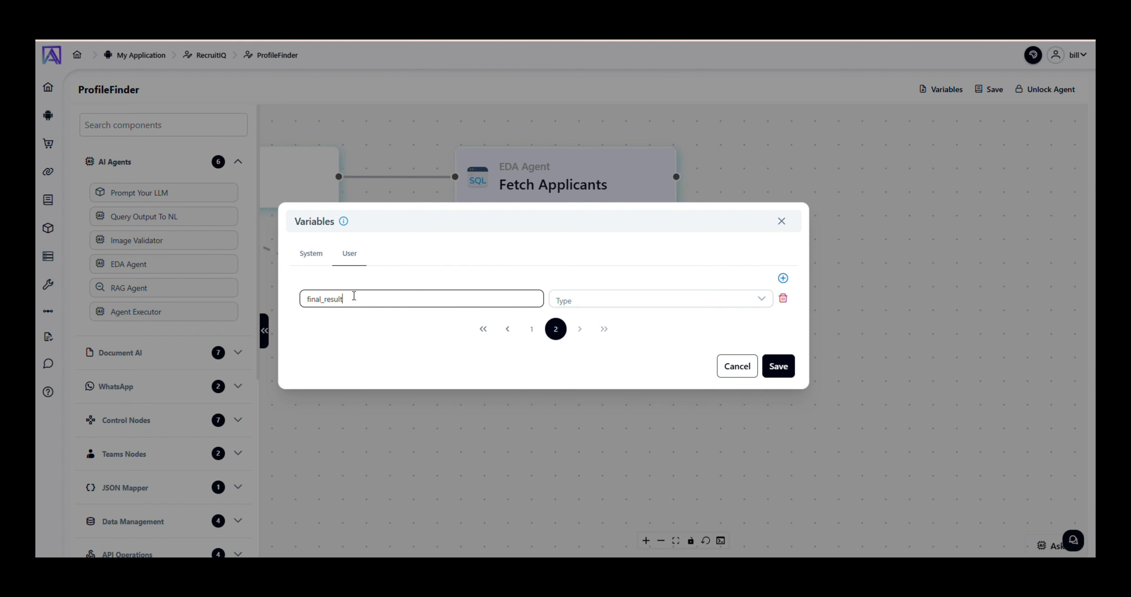
pyautogui.click(566, 301)
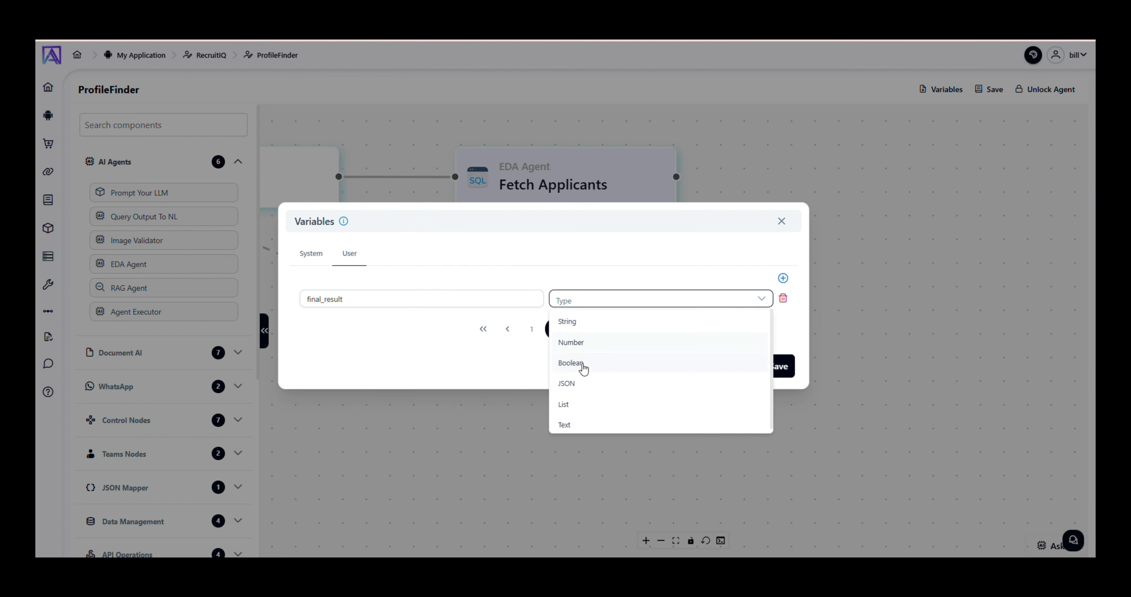
pyautogui.click(570, 384)
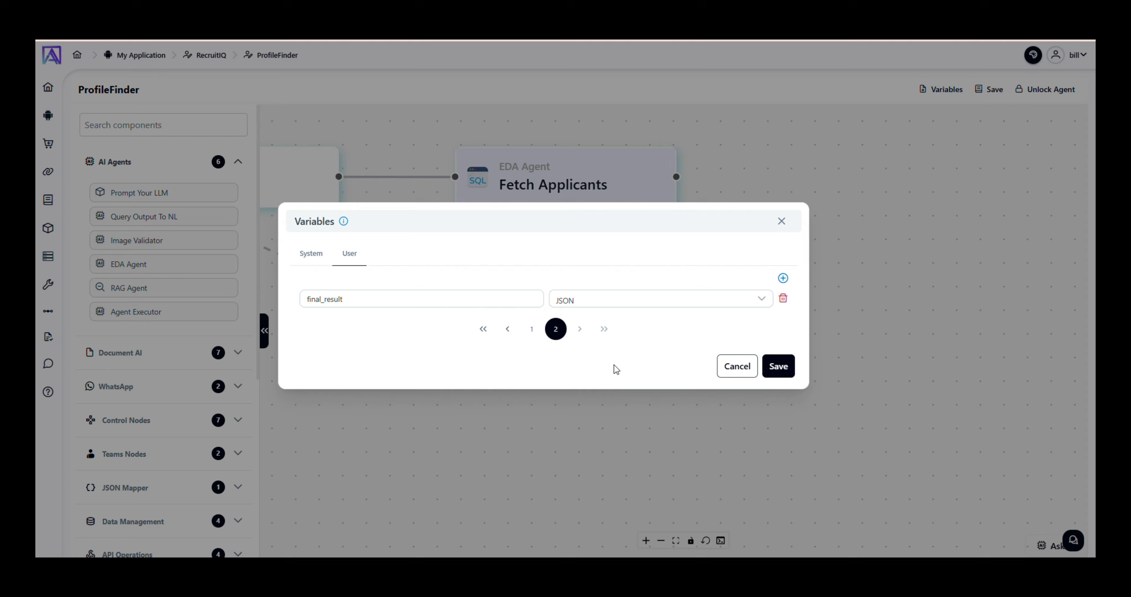
pyautogui.click(779, 365)
# Step: Assign the user_query variable as the question of the Fetch Applicants node
pyautogui.scroll(1, 750, 304)
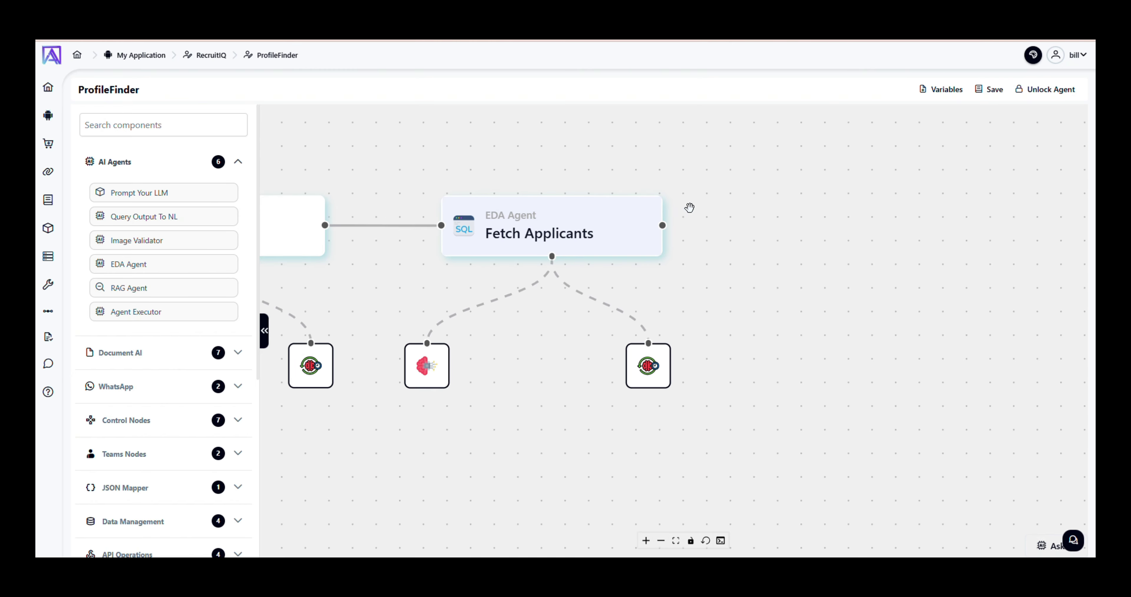
pyautogui.click(637, 224)
pyautogui.click(584, 237)
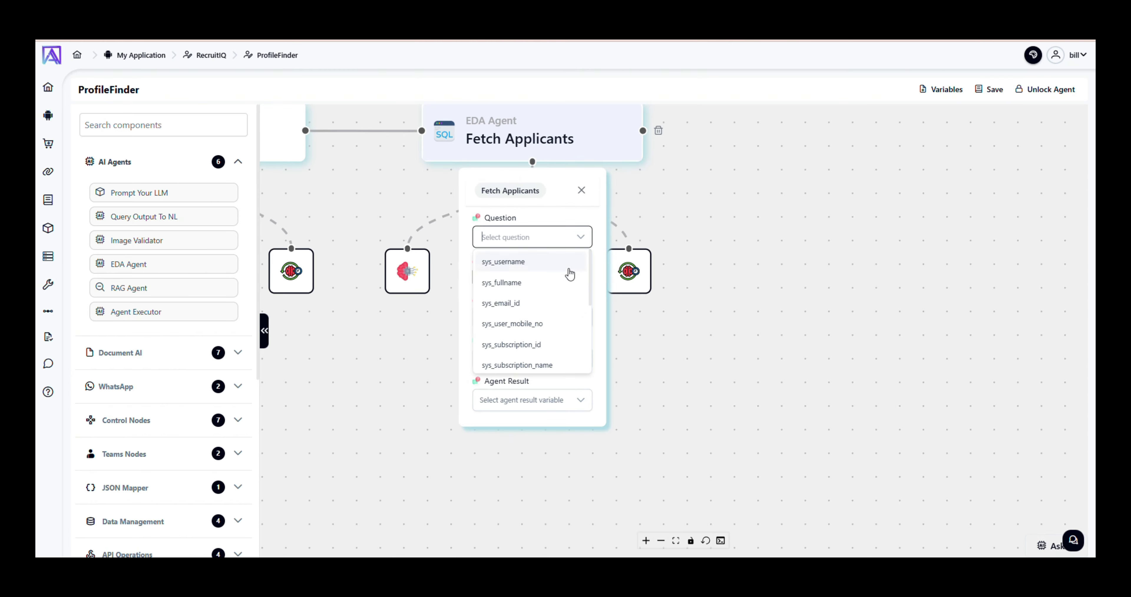
pyautogui.scroll(-3, 530, 316)
pyautogui.click(509, 317)
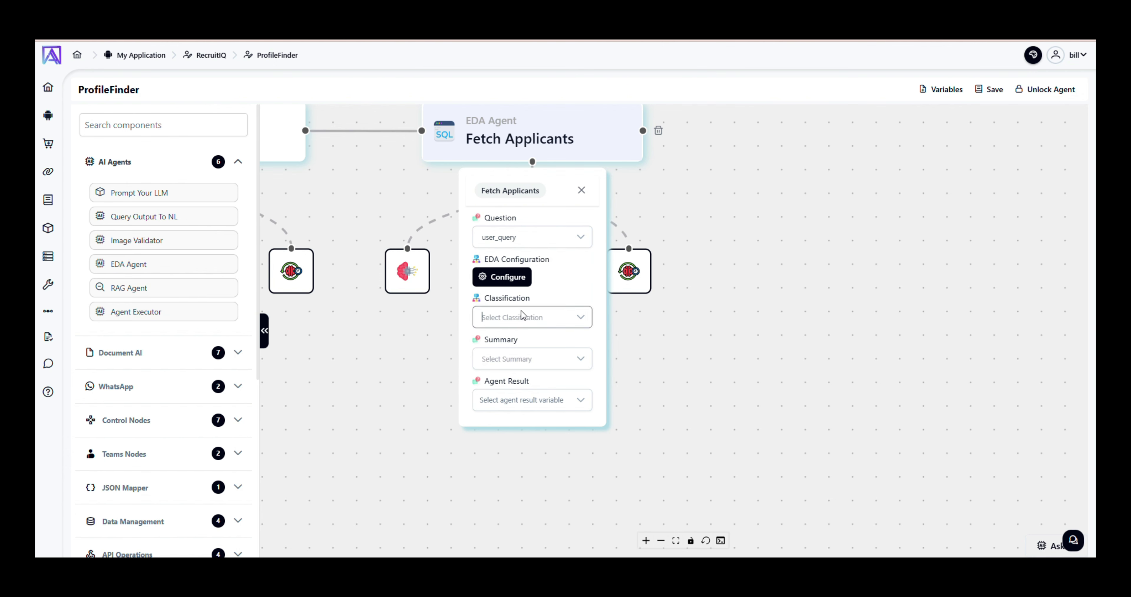
# Step: Assign the classification and summary variables to the matching Classification and Summary settings of the Fetch Applicants node
pyautogui.write('classifi')
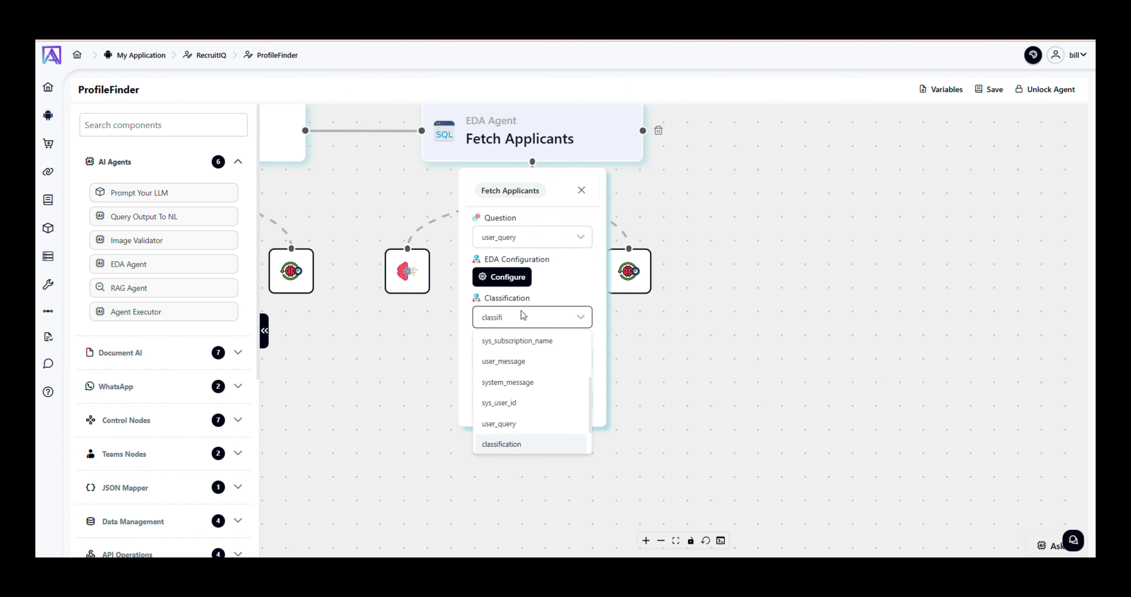
pyautogui.press('Return')
pyautogui.click(513, 361)
pyautogui.write('summa')
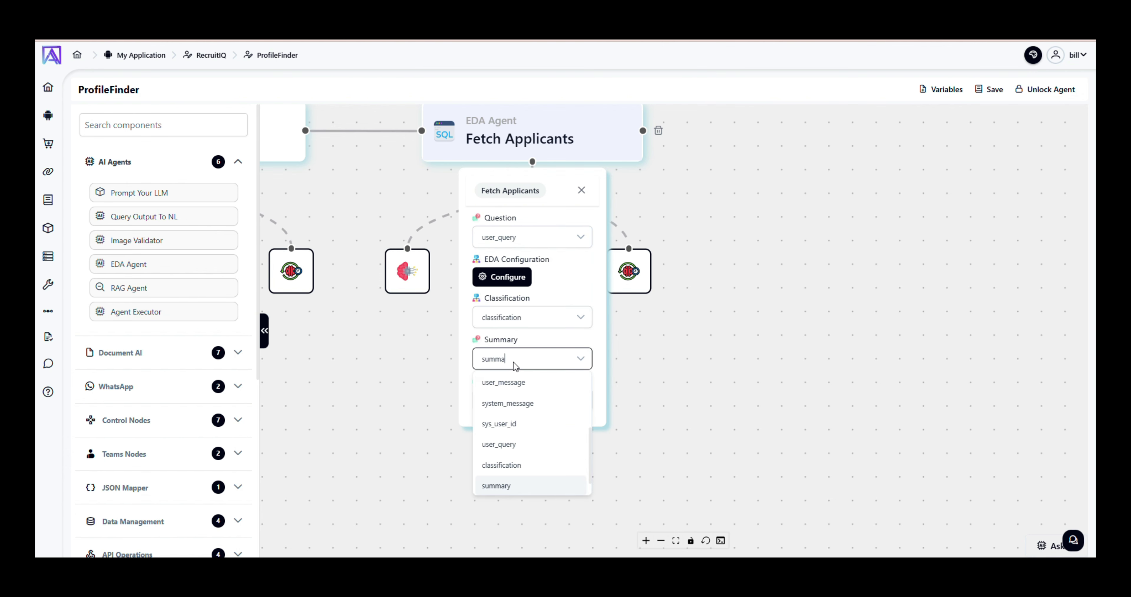
pyautogui.press('Return')
# Step: Assign the final_result variable as the Agent Result of the Fetch Applicants node and save the agent
pyautogui.click(510, 400)
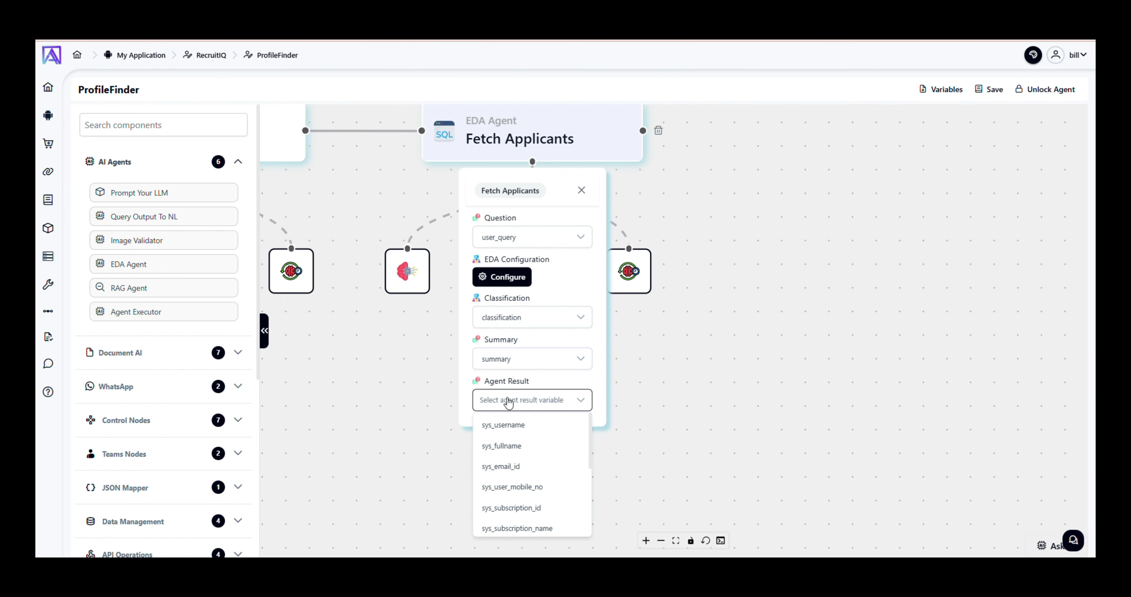
pyautogui.scroll(-5, 505, 482)
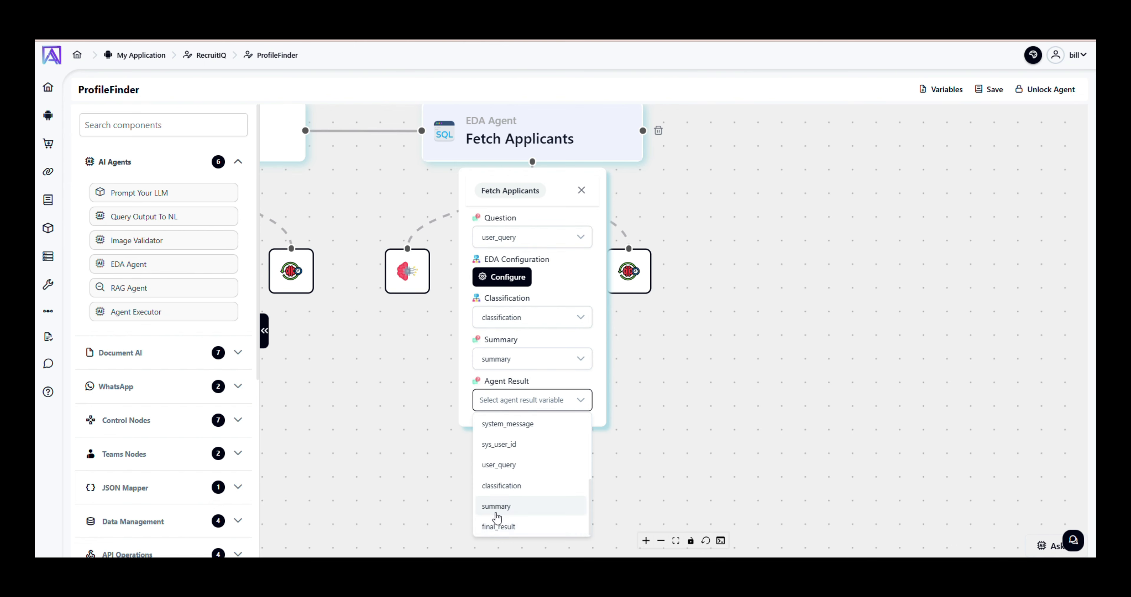
pyautogui.click(497, 523)
pyautogui.scroll(3, 639, 360)
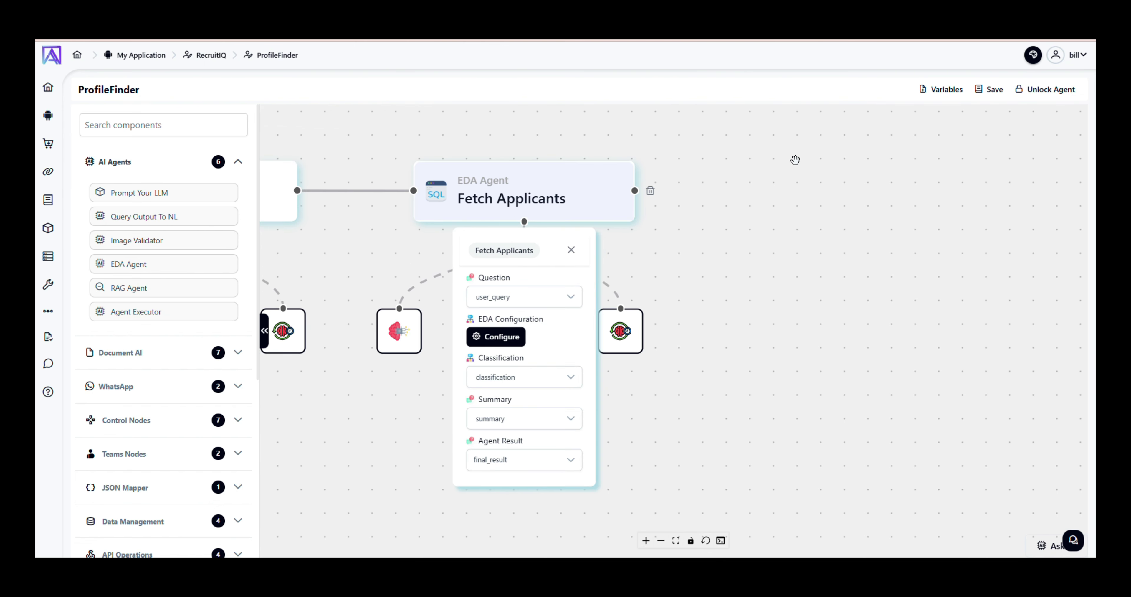
pyautogui.click(994, 91)
# Step: Collapse the component list and open the EDA configuration of the Fetch Applicants node
pyautogui.click(264, 333)
pyautogui.moveTo(223, 273); pyautogui.dragTo(454, 218)
pyautogui.scroll(-4, 378, 247)
pyautogui.scroll(-1, 424, 323)
pyautogui.scroll(3, 424, 323)
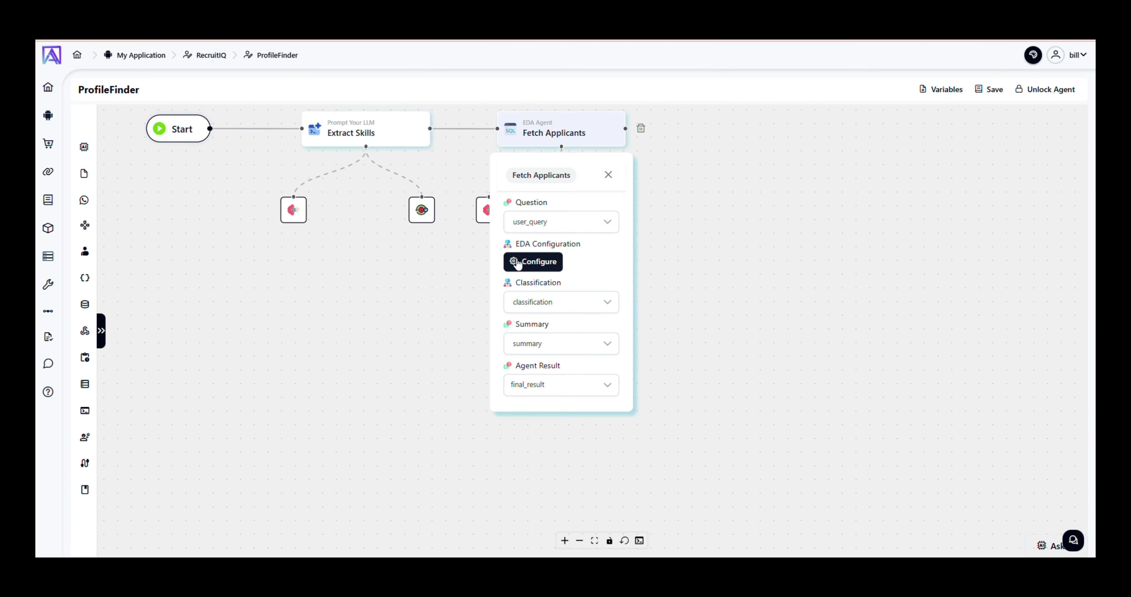
pyautogui.click(518, 262)
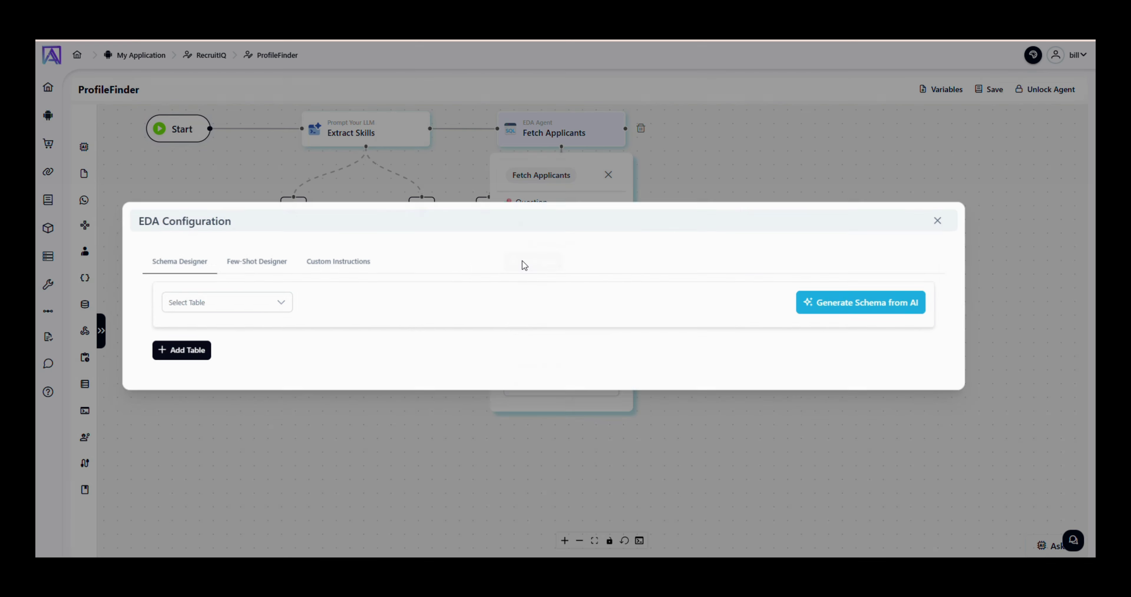
# Step: Look over the Few-Shot Designer, the Custom Instructions and the tables available in the Schema Designer
pyautogui.click(257, 260)
pyautogui.click(339, 262)
pyautogui.click(177, 135)
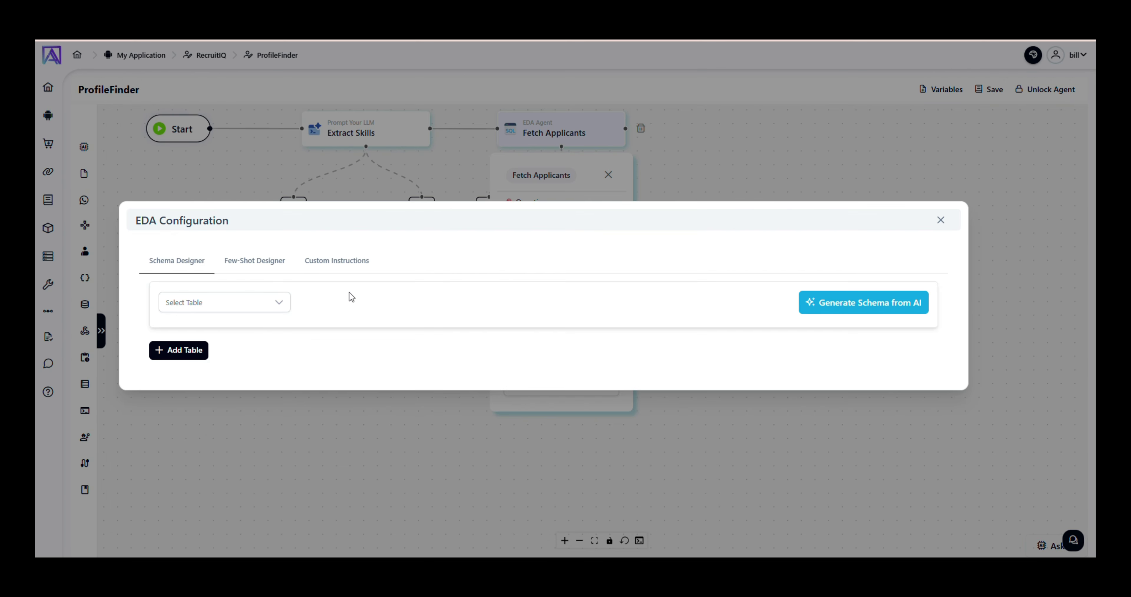
pyautogui.click(262, 306)
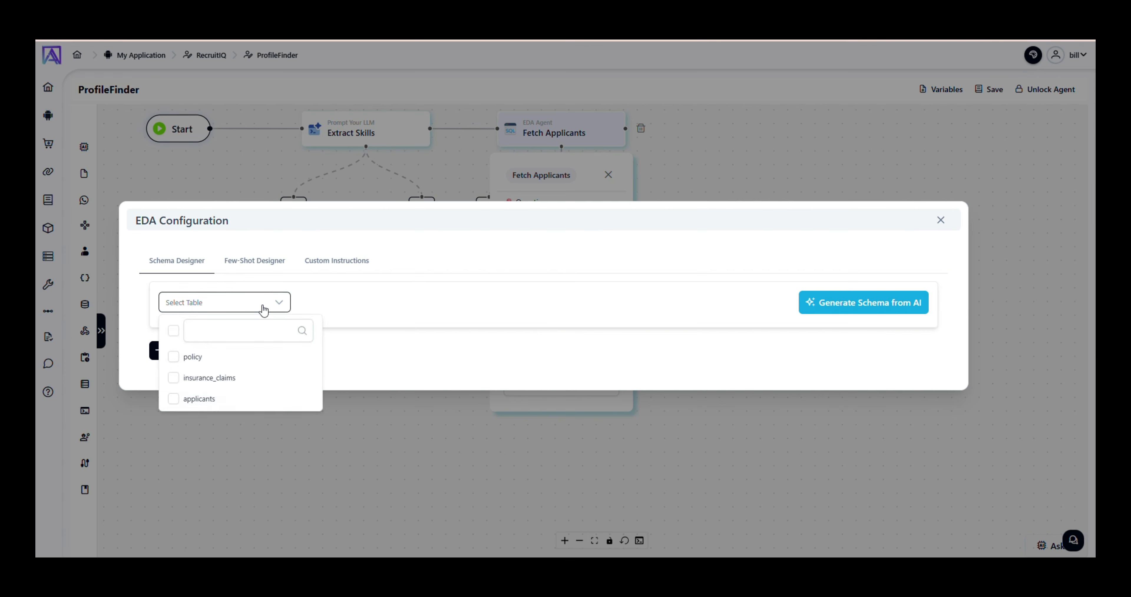
pyautogui.click(262, 308)
# Step: Manually add the applicants table to the schema with a sample record count of 1
pyautogui.click(178, 350)
pyautogui.click(235, 317)
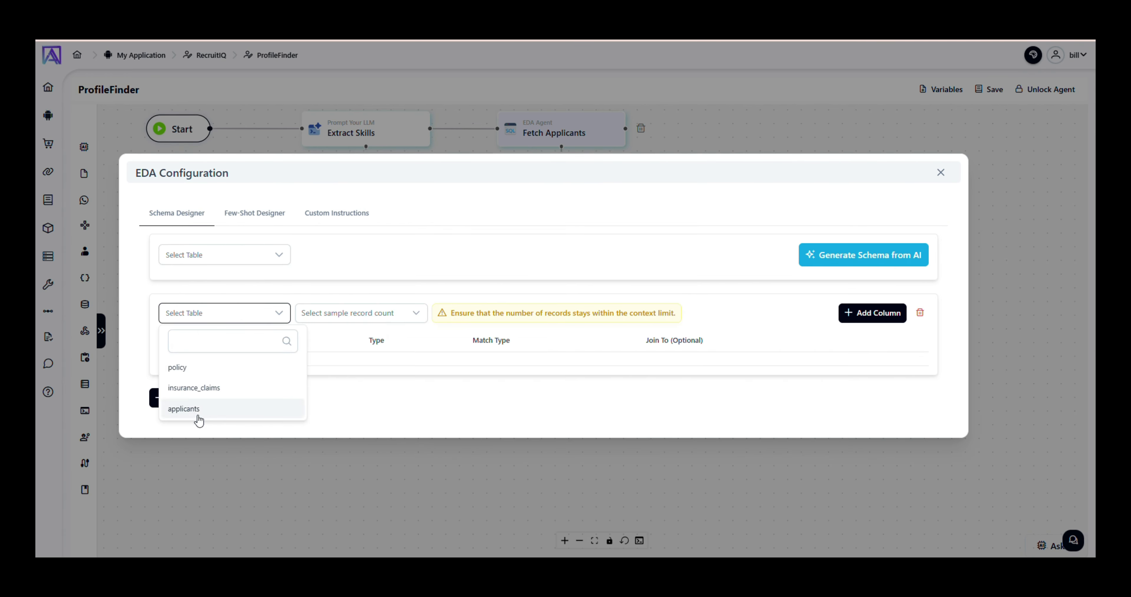
pyautogui.click(608, 323)
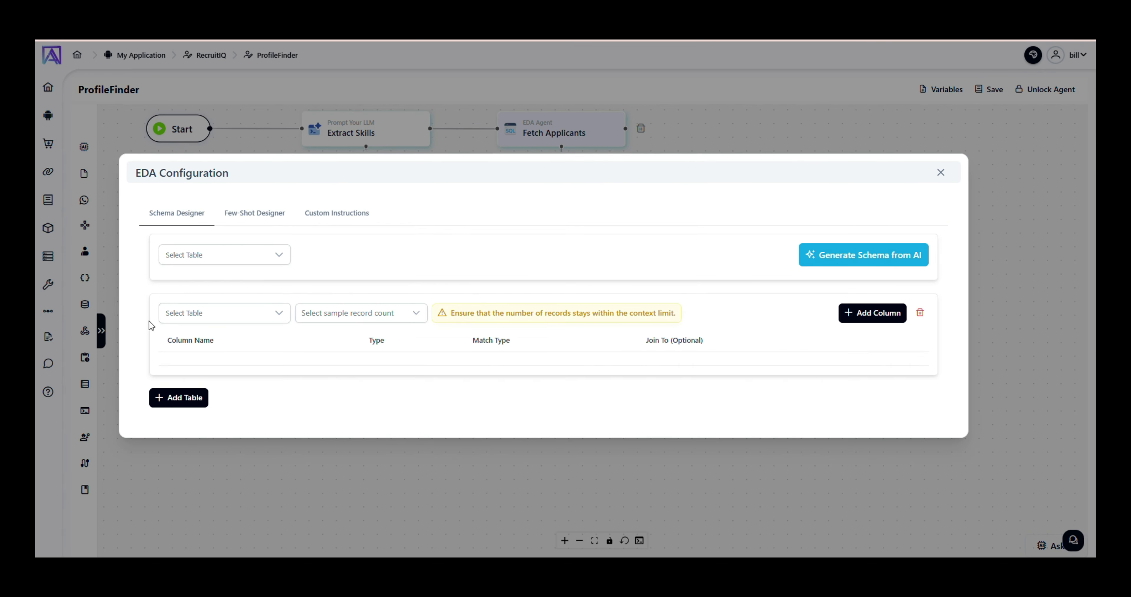
pyautogui.click(189, 314)
pyautogui.click(193, 408)
pyautogui.click(356, 315)
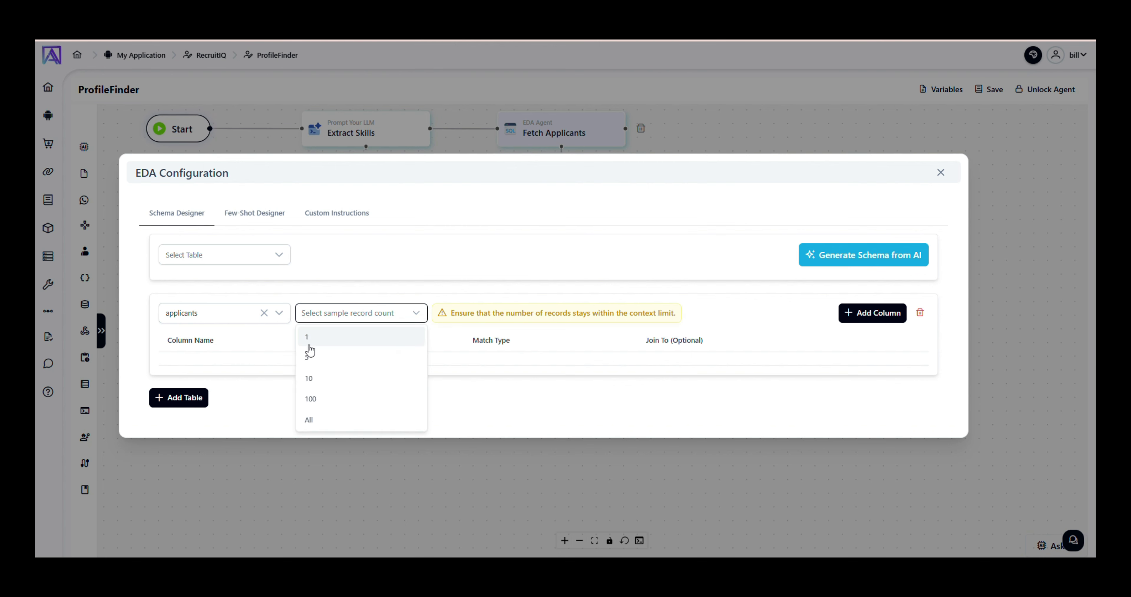
pyautogui.click(308, 344)
# Step: Add an empty column to the applicants table and review its type, match type and join table options
pyautogui.click(866, 313)
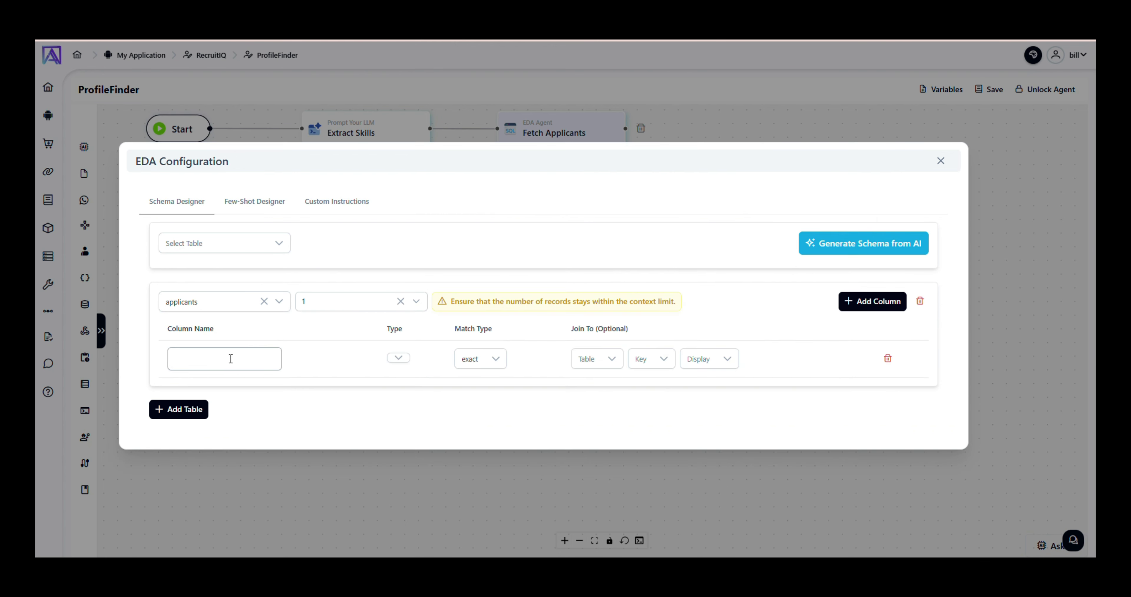
pyautogui.click(398, 357)
pyautogui.scroll(-1, 425, 439)
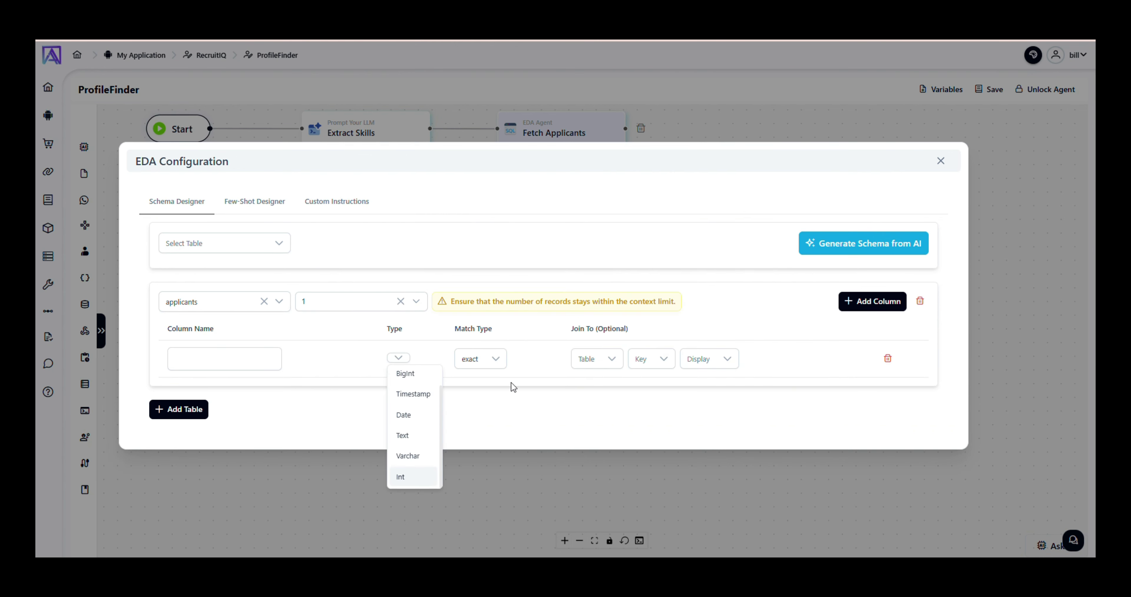
pyautogui.click(504, 360)
pyautogui.click(496, 363)
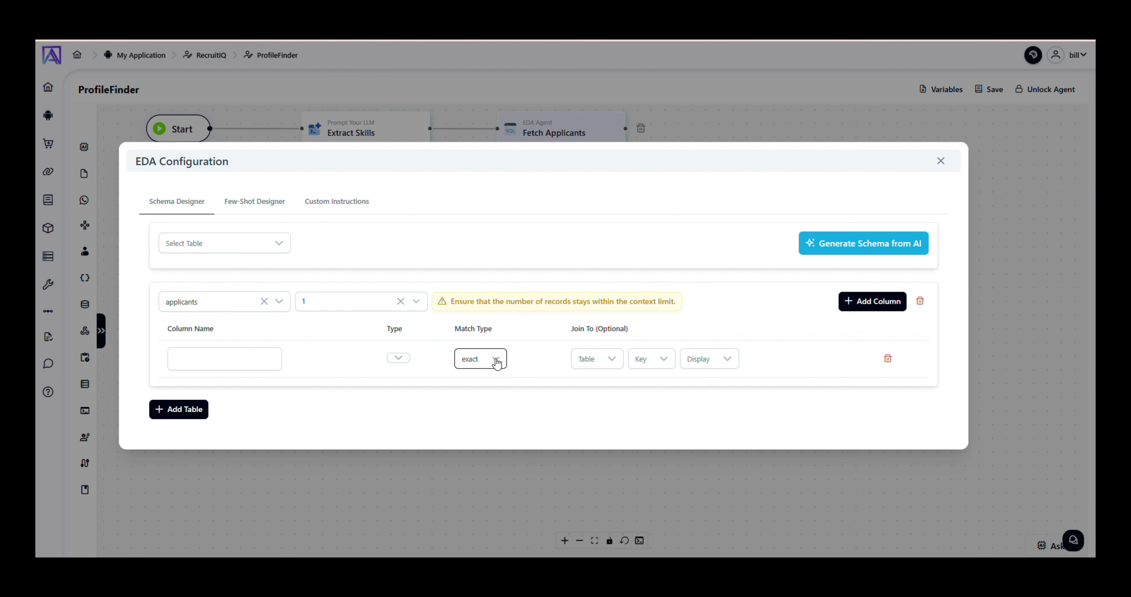
pyautogui.click(593, 360)
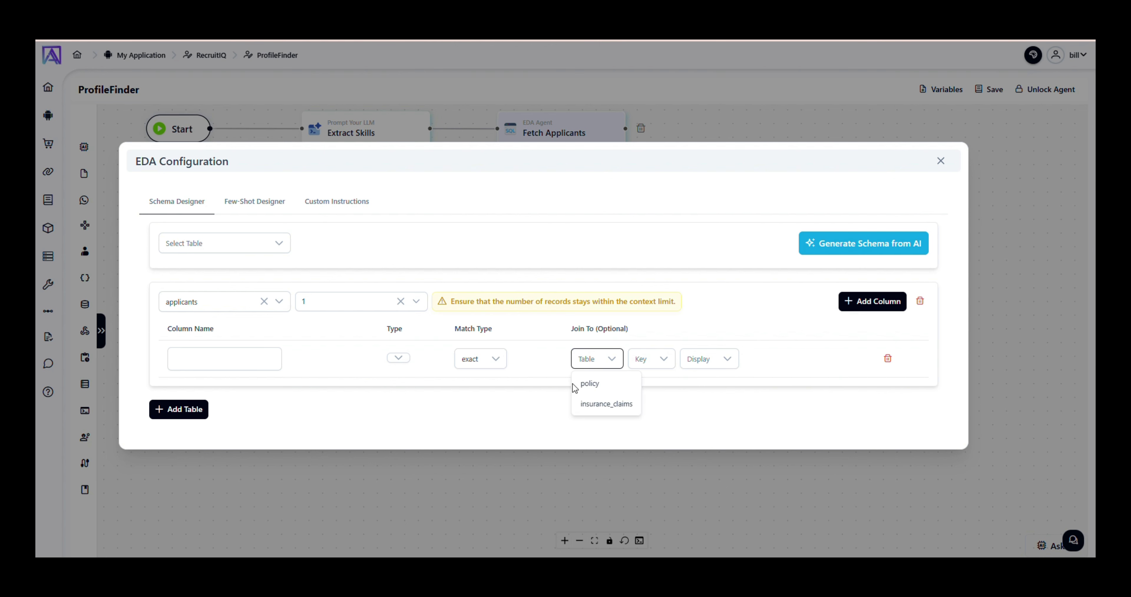
pyautogui.click(512, 391)
# Step: Define the column as first_name with type Text and similarity matching, and delete the manually added applicants table
pyautogui.click(215, 359)
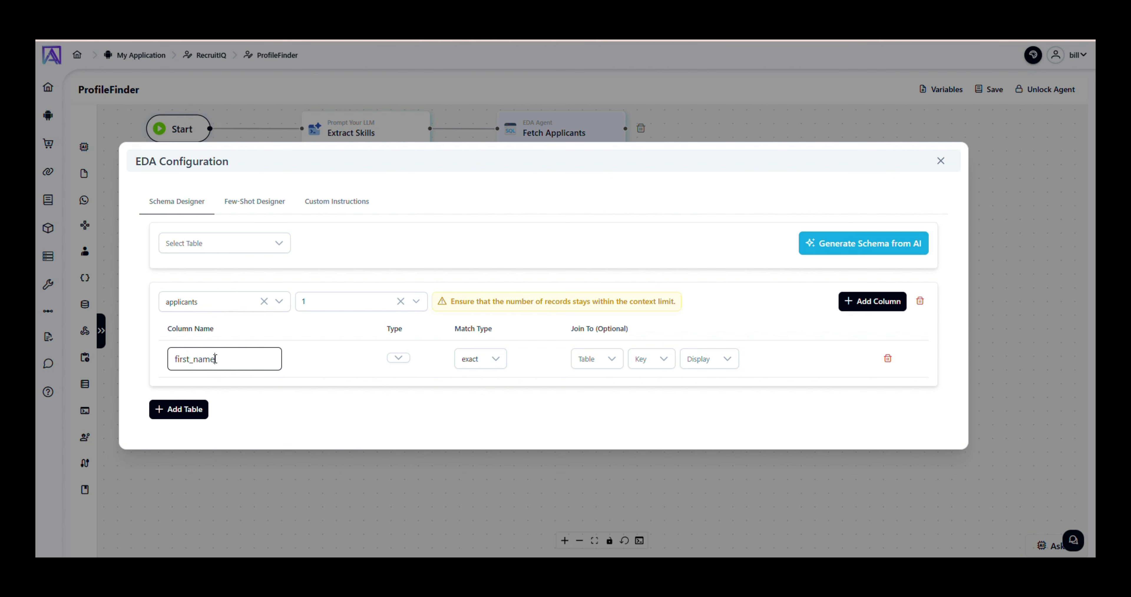
pyautogui.click(400, 360)
pyautogui.click(410, 460)
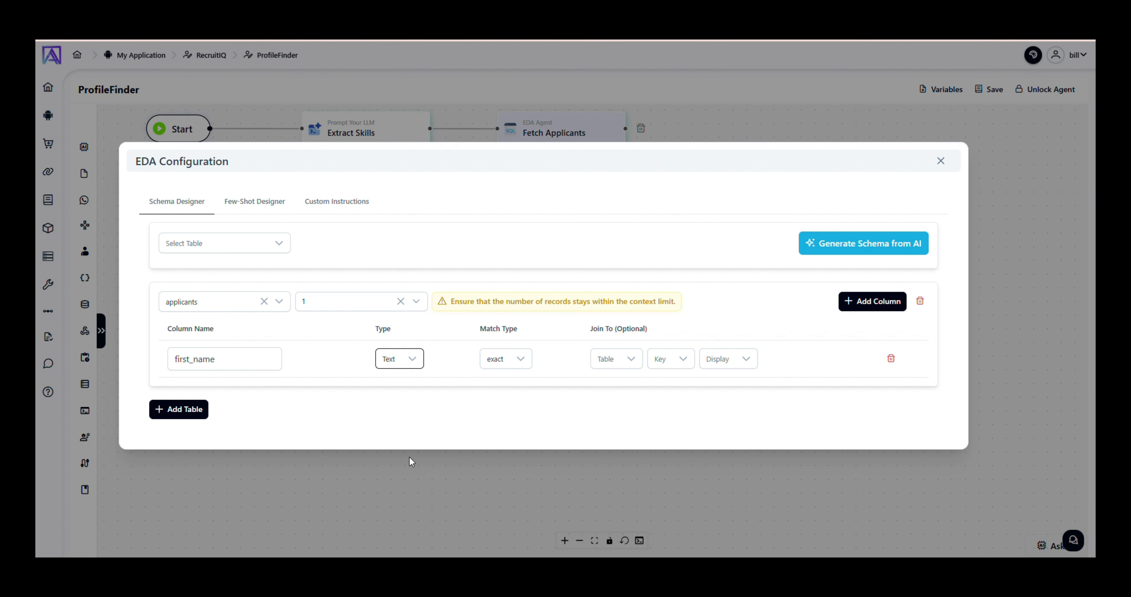
pyautogui.click(509, 360)
pyautogui.click(504, 404)
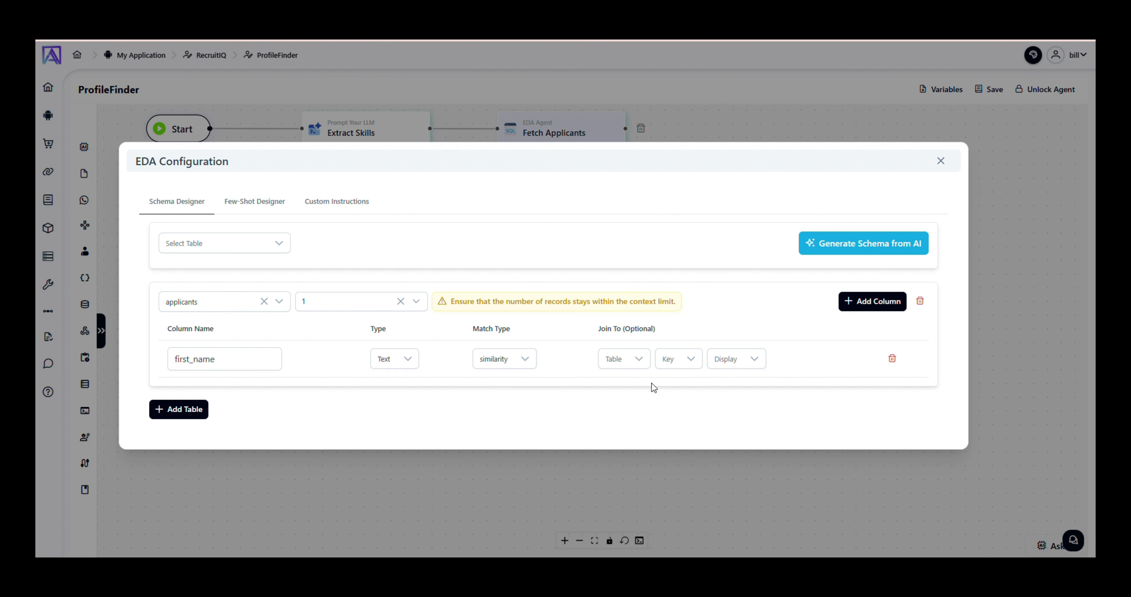
pyautogui.click(921, 303)
# Step: Generate the schema for the applicants table with AI
pyautogui.click(235, 307)
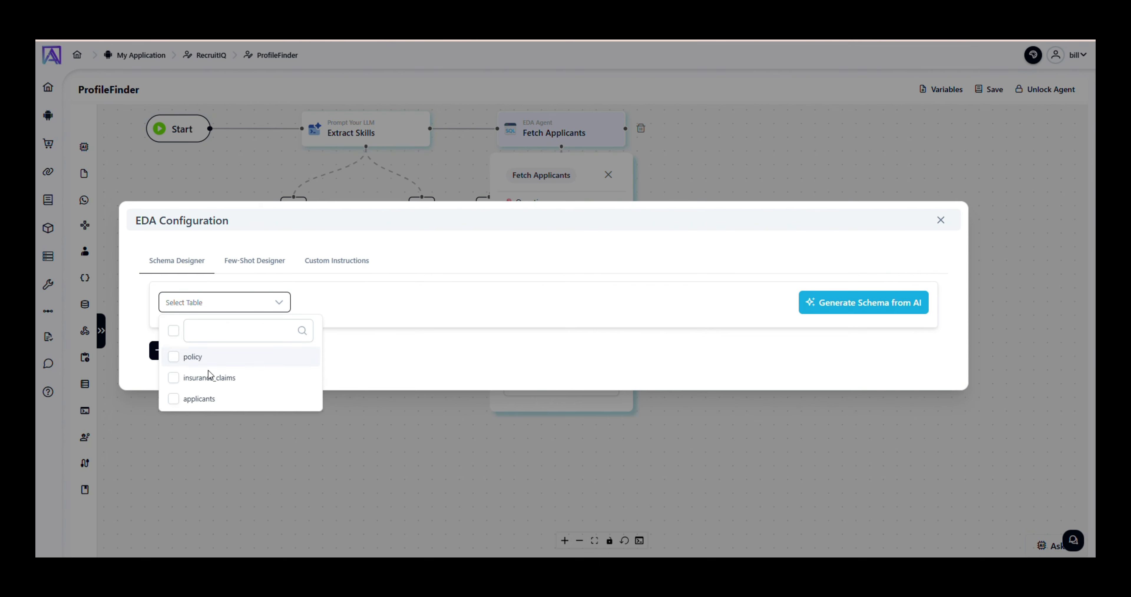
pyautogui.click(174, 400)
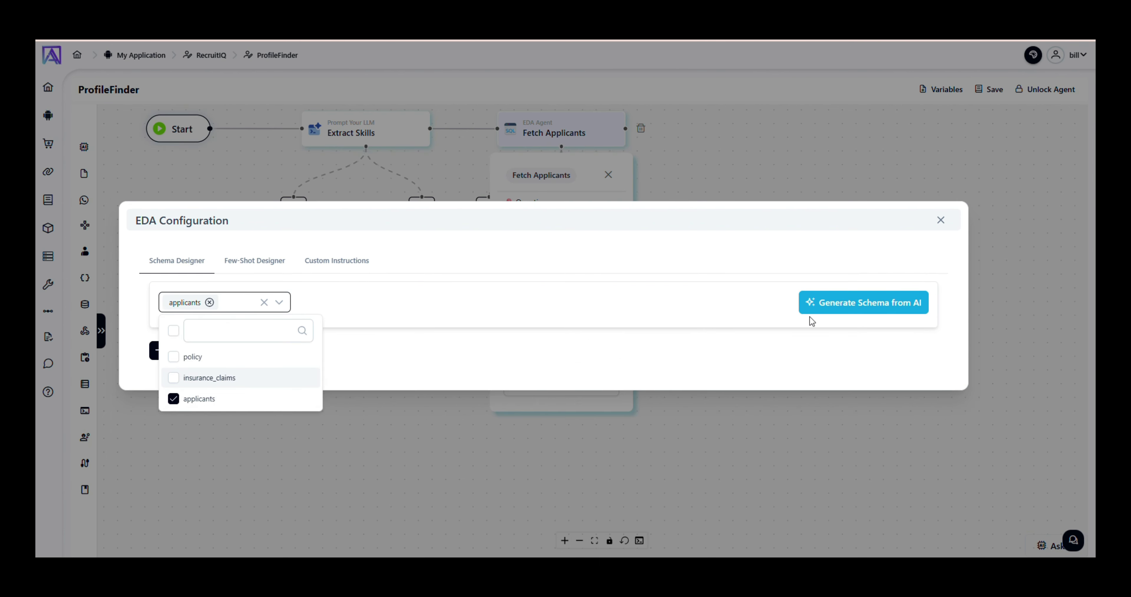
pyautogui.click(839, 305)
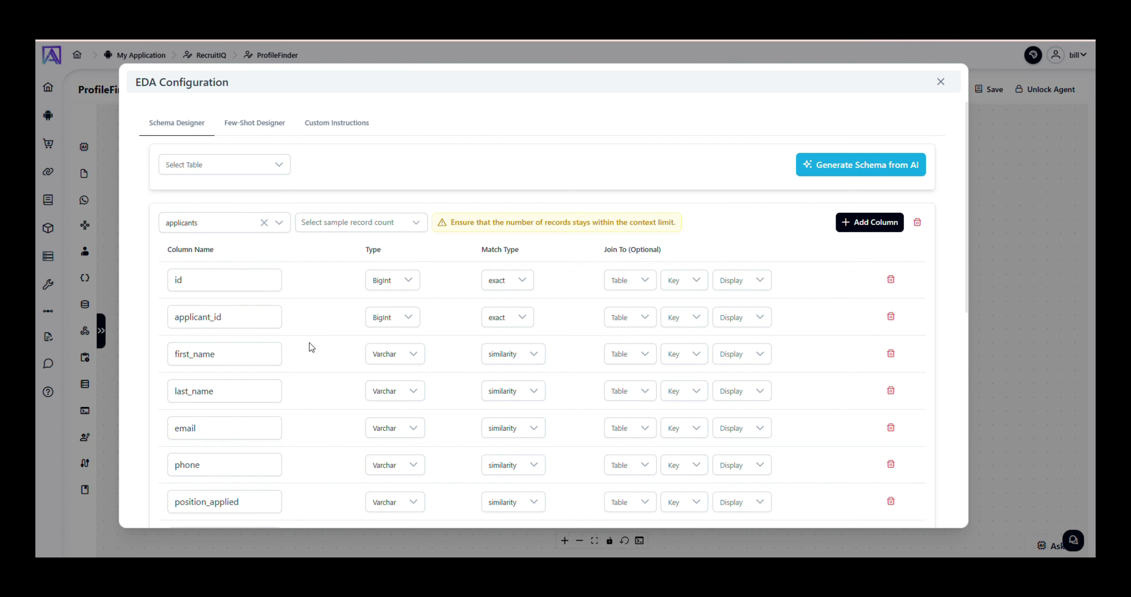
# Step: Examine the column names, types and match types of the generated applicants schema
pyautogui.scroll(-2, 309, 345)
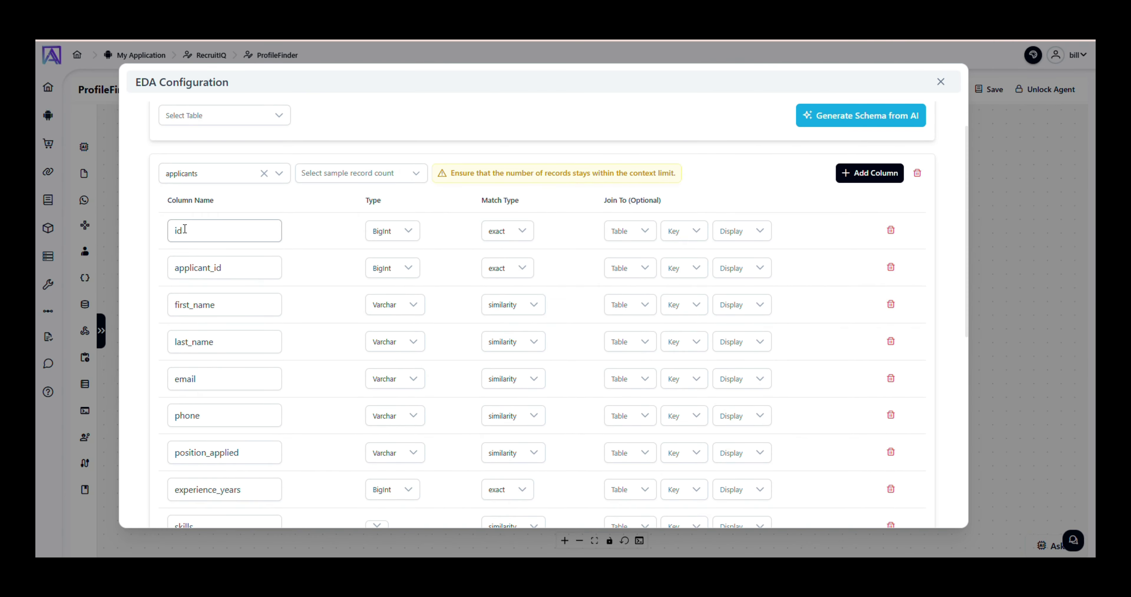
pyautogui.doubleClick(214, 267)
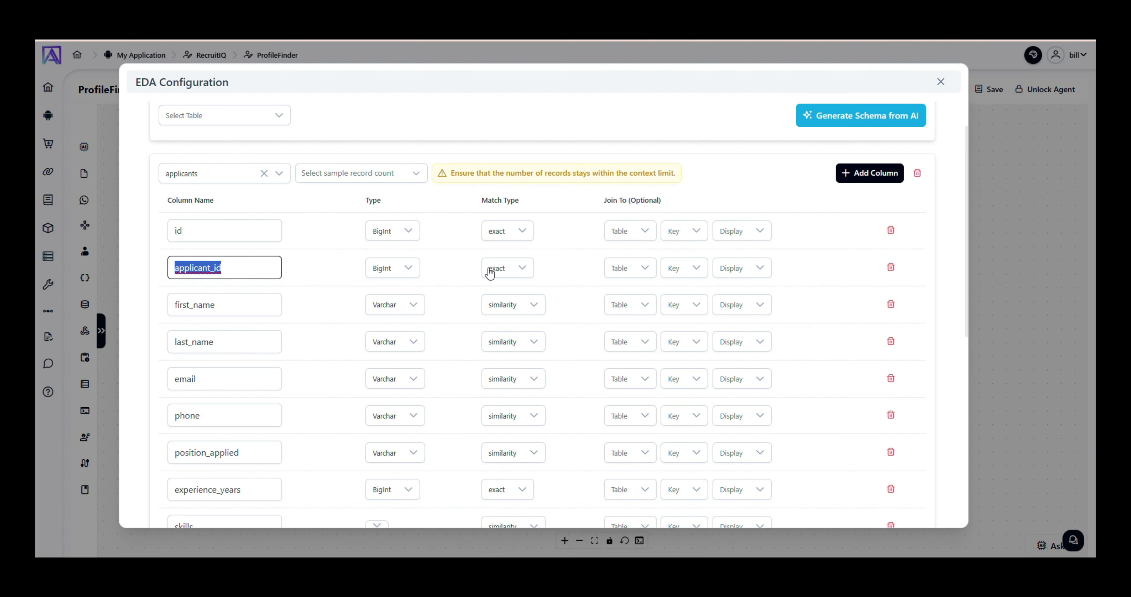
pyautogui.click(505, 269)
pyautogui.click(506, 272)
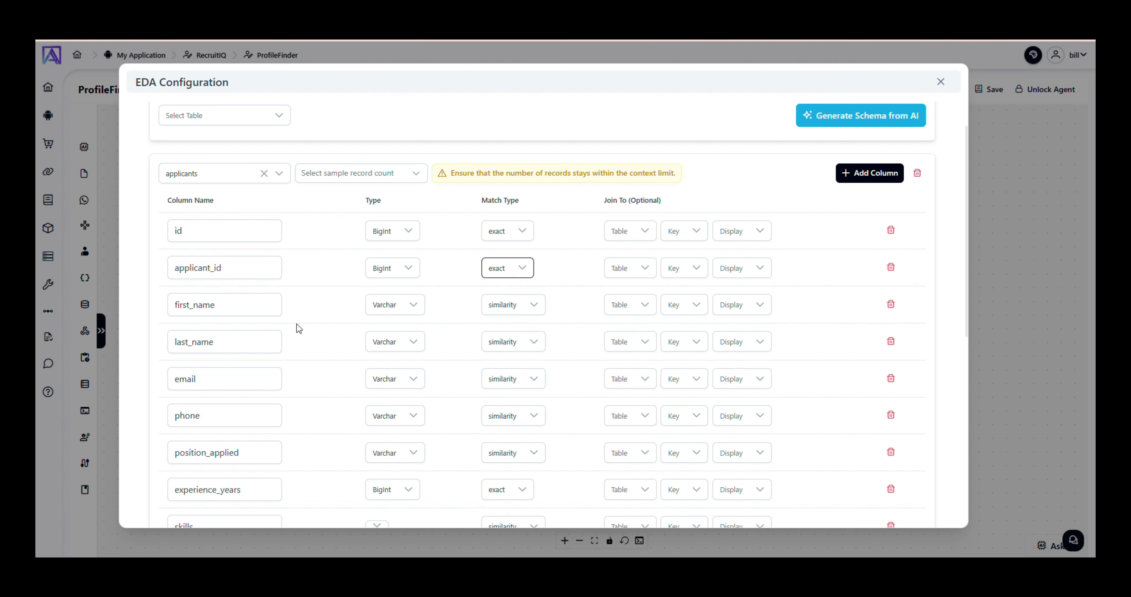
pyautogui.scroll(-5, 298, 328)
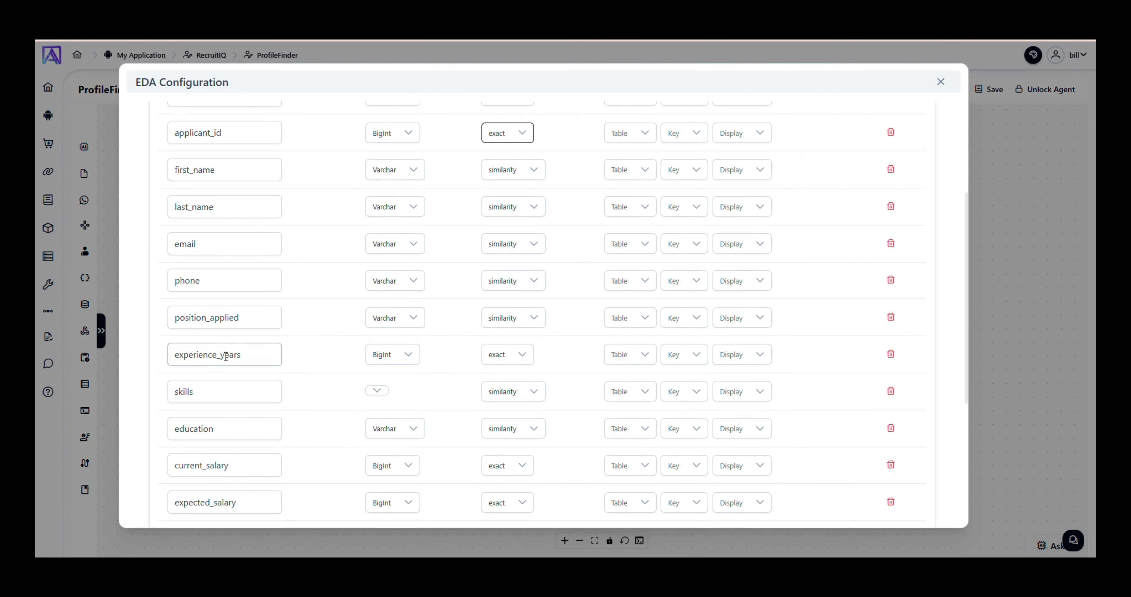
pyautogui.scroll(-7, 304, 370)
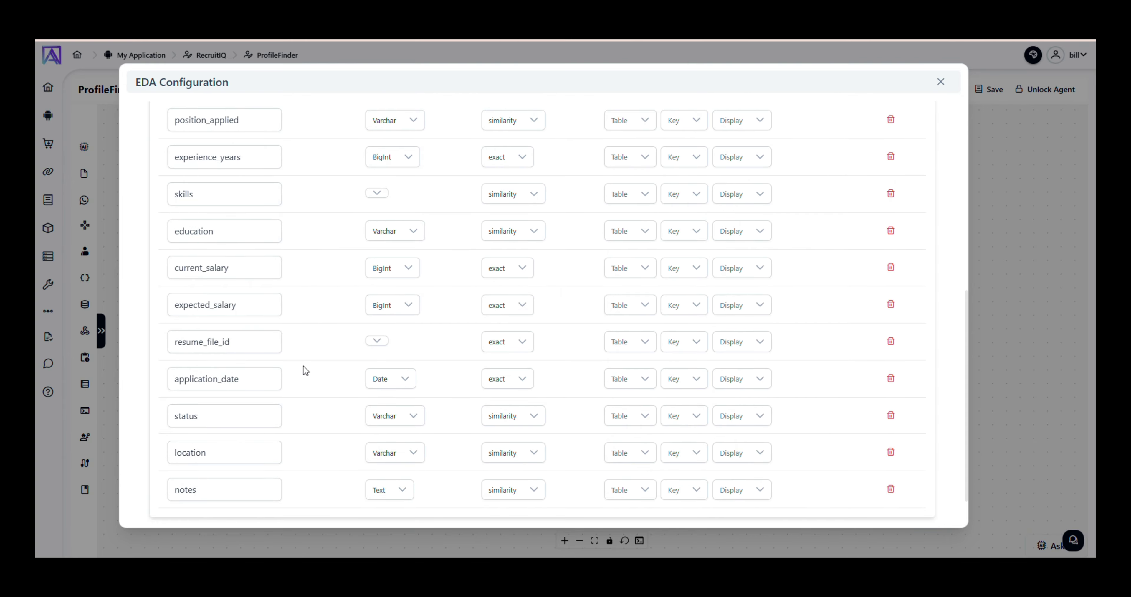
pyautogui.scroll(-2, 303, 366)
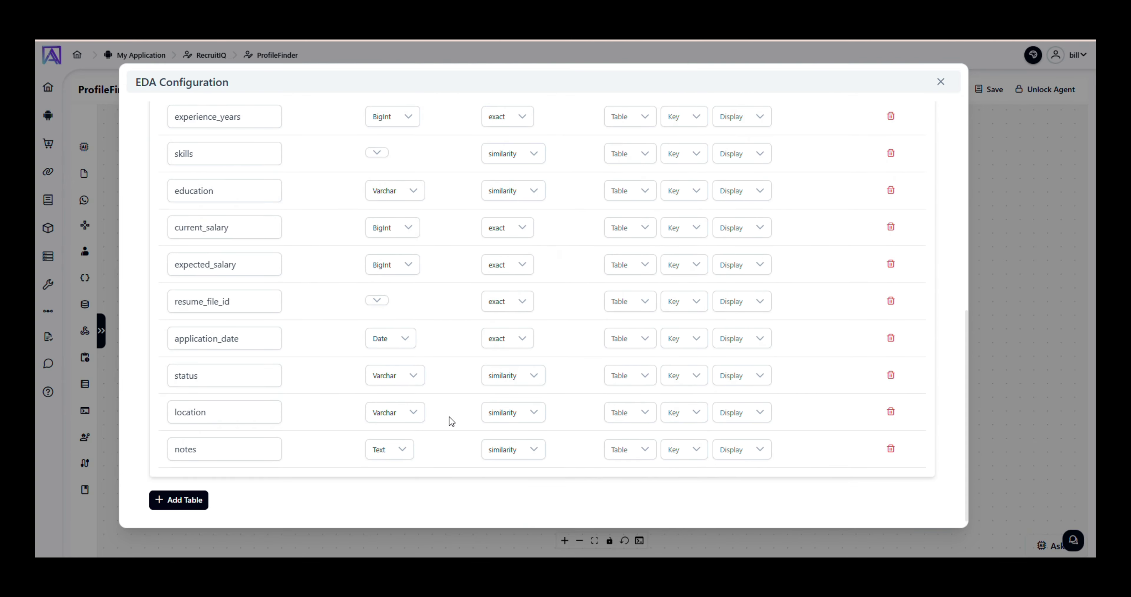
pyautogui.scroll(15, 309, 356)
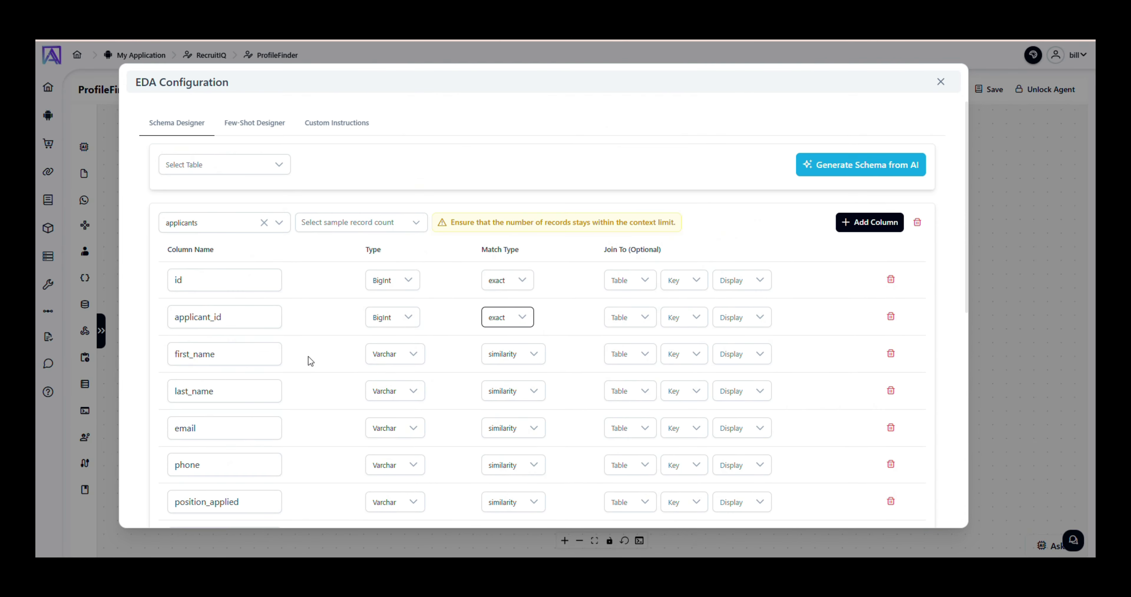
# Step: Set the sample record count of the applicants table to 5 and remove its id column
pyautogui.click(393, 231)
pyautogui.click(309, 266)
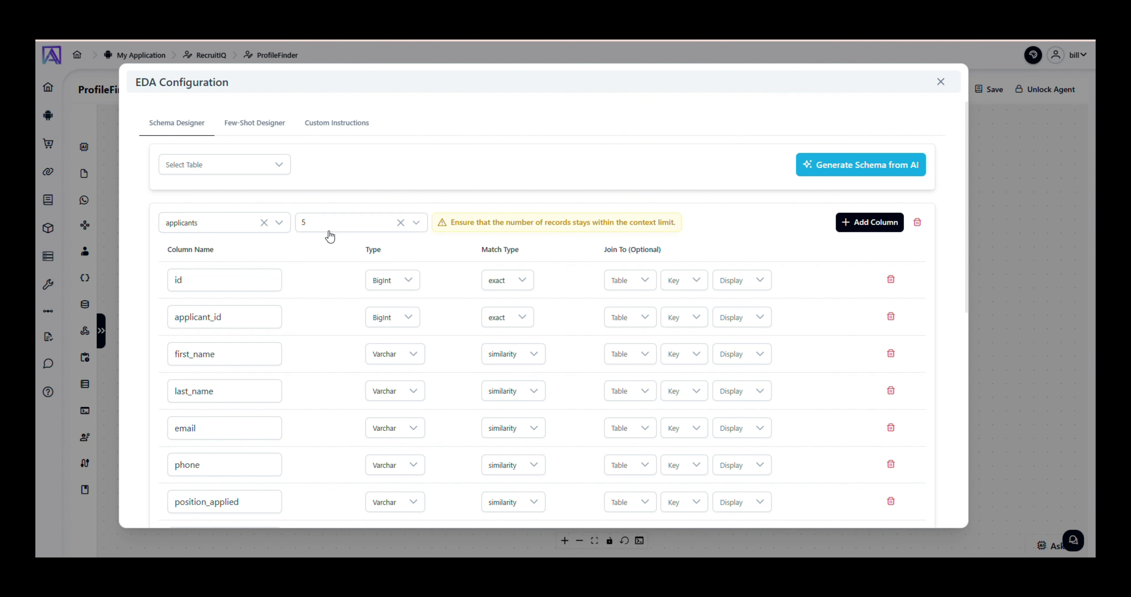
pyautogui.scroll(-1, 317, 322)
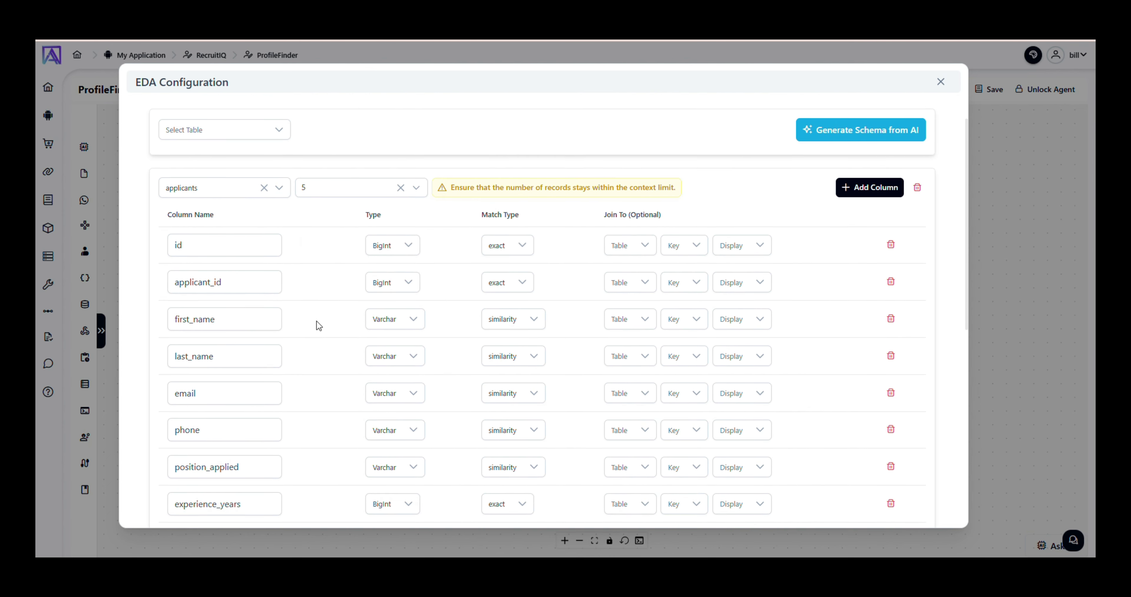
pyautogui.scroll(-1, 317, 321)
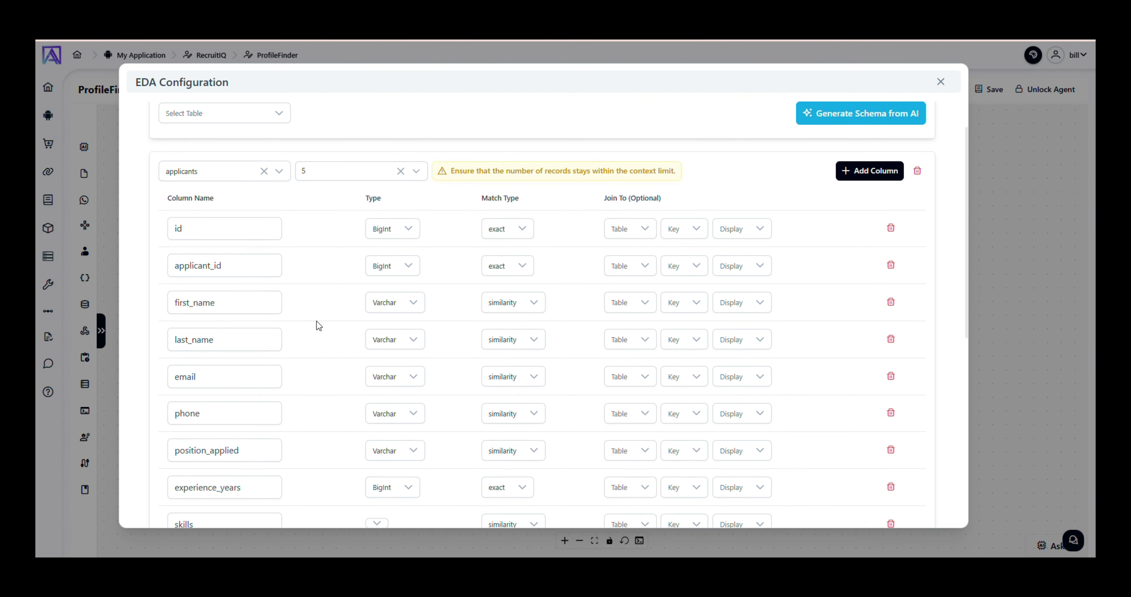
pyautogui.click(890, 227)
# Step: Remove the resume_file_id column from the applicants schema
pyautogui.scroll(-5, 852, 301)
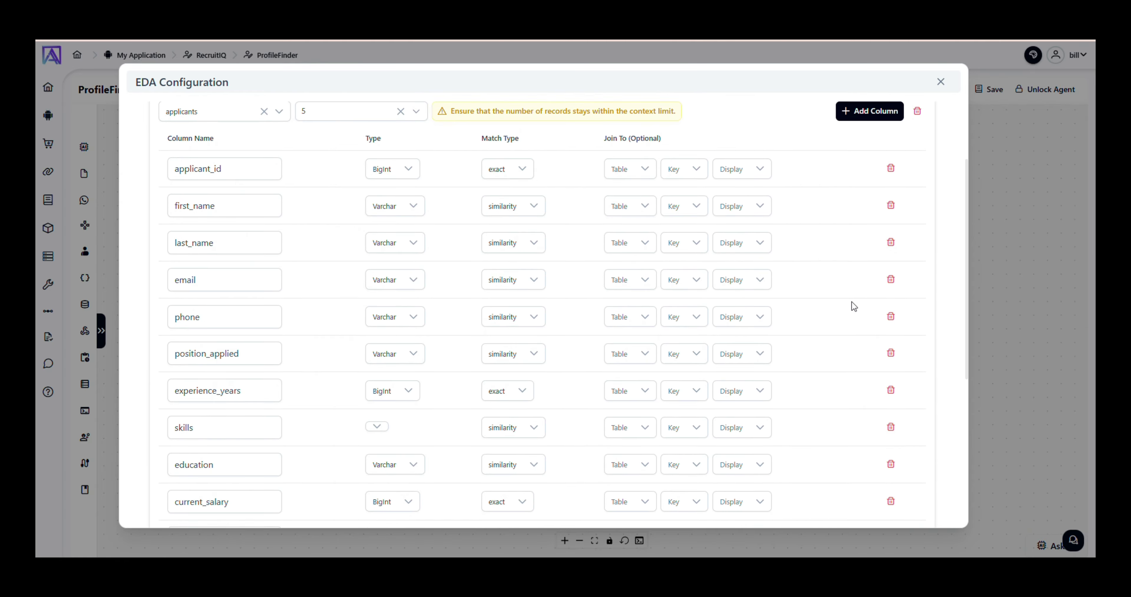
pyautogui.scroll(-3, 852, 301)
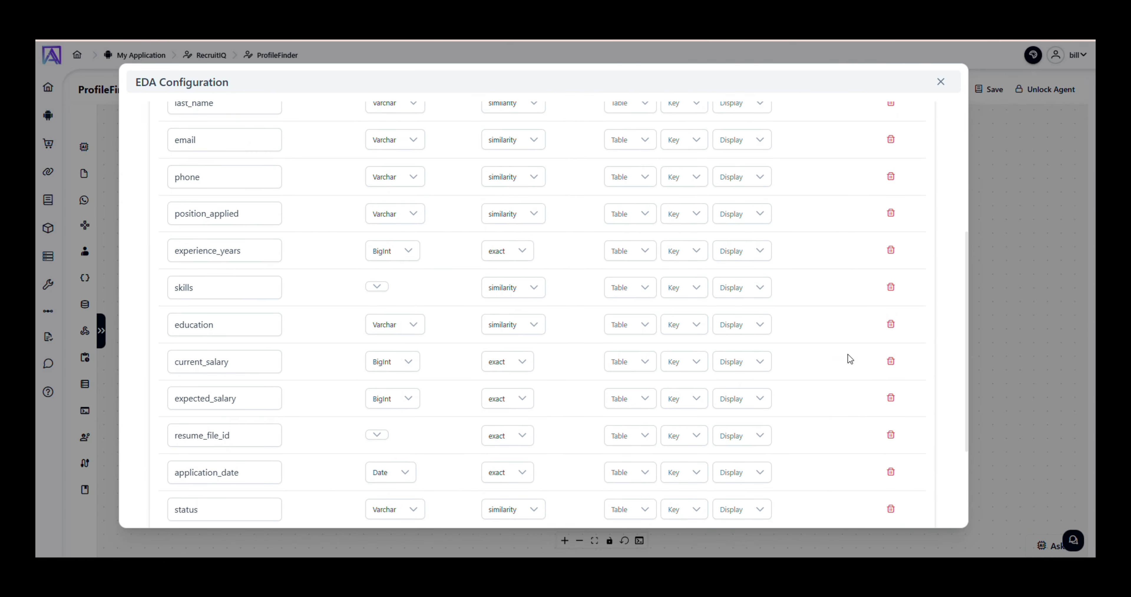
pyautogui.click(891, 434)
pyautogui.scroll(-4, 833, 408)
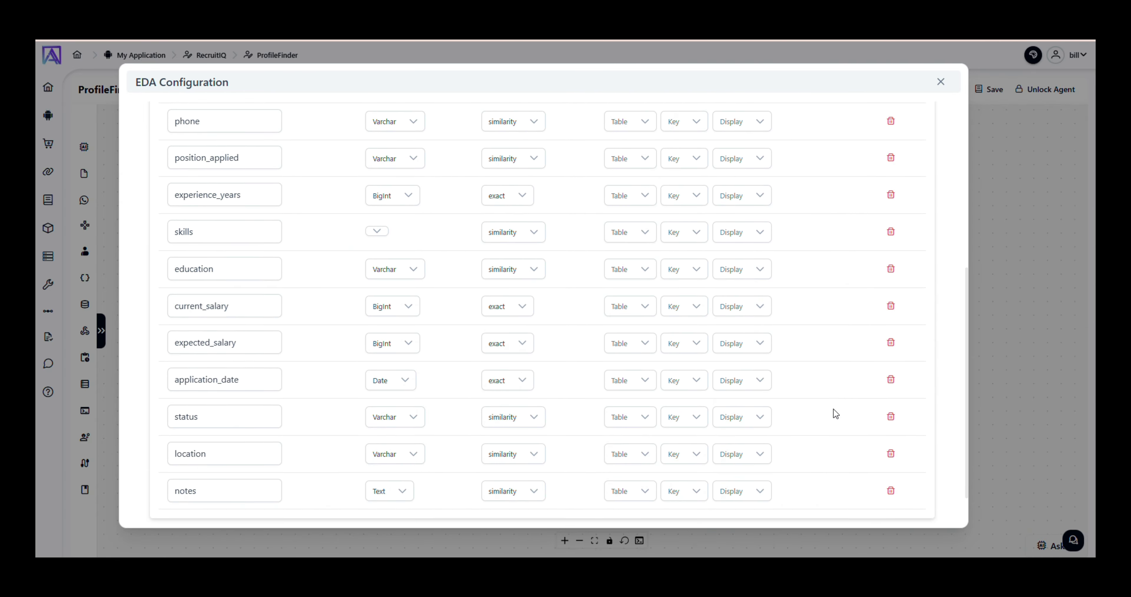
# Step: Open the few-shot example designer in the EDA configuration
pyautogui.scroll(14, 307, 456)
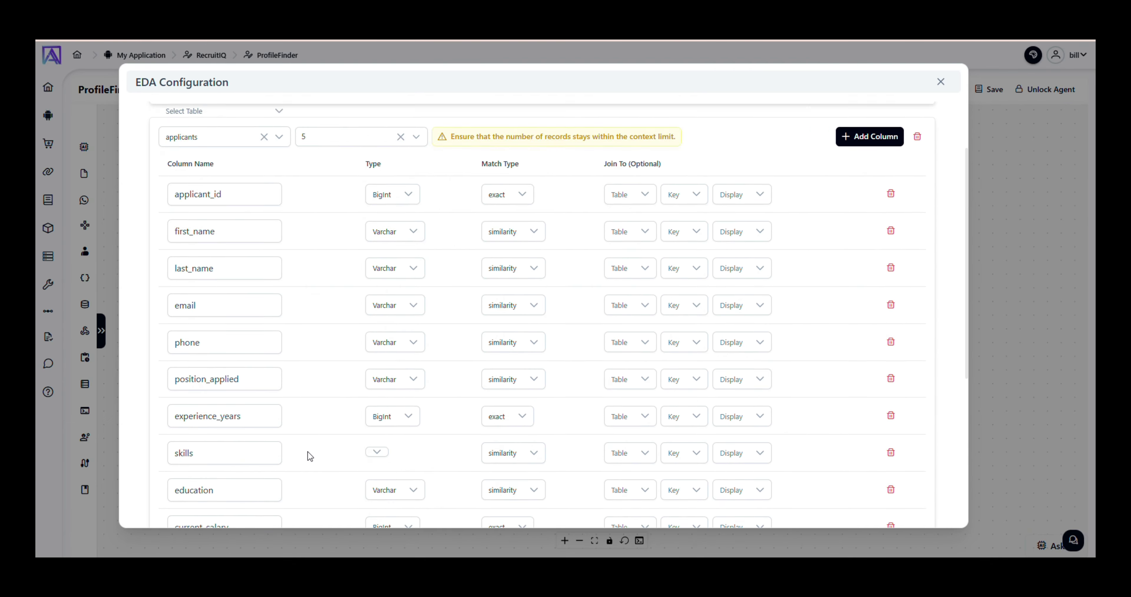
pyautogui.click(253, 122)
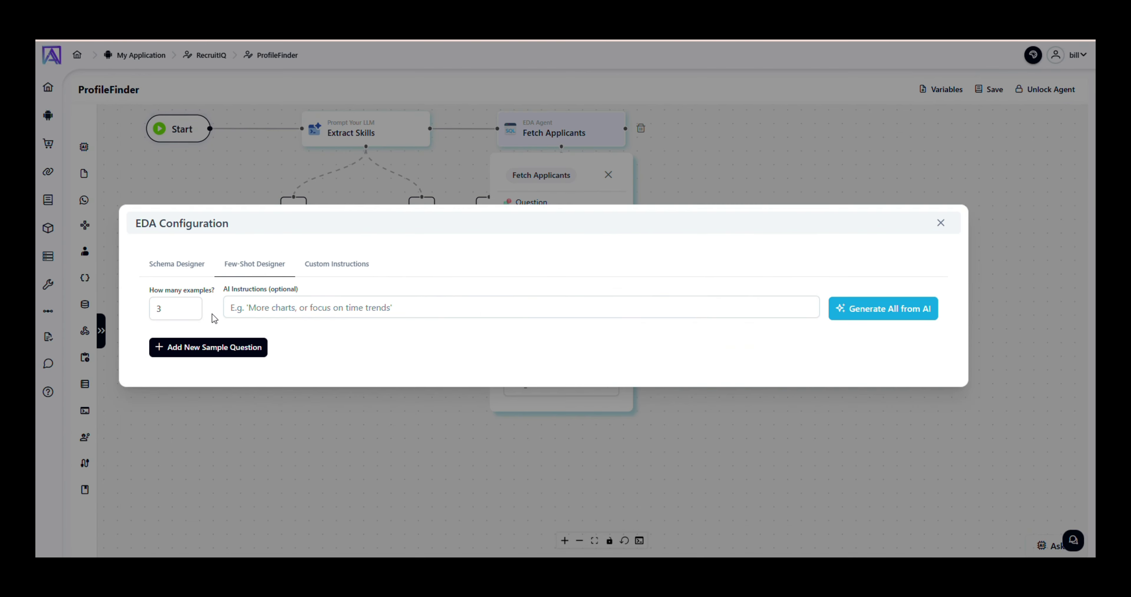
pyautogui.click(212, 348)
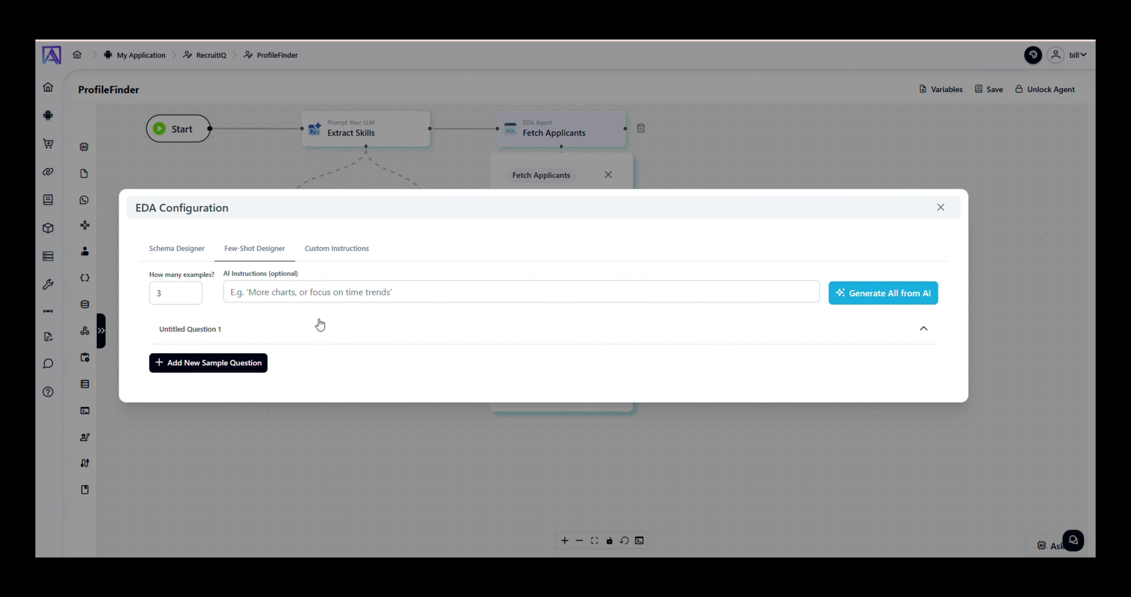
pyautogui.click(239, 329)
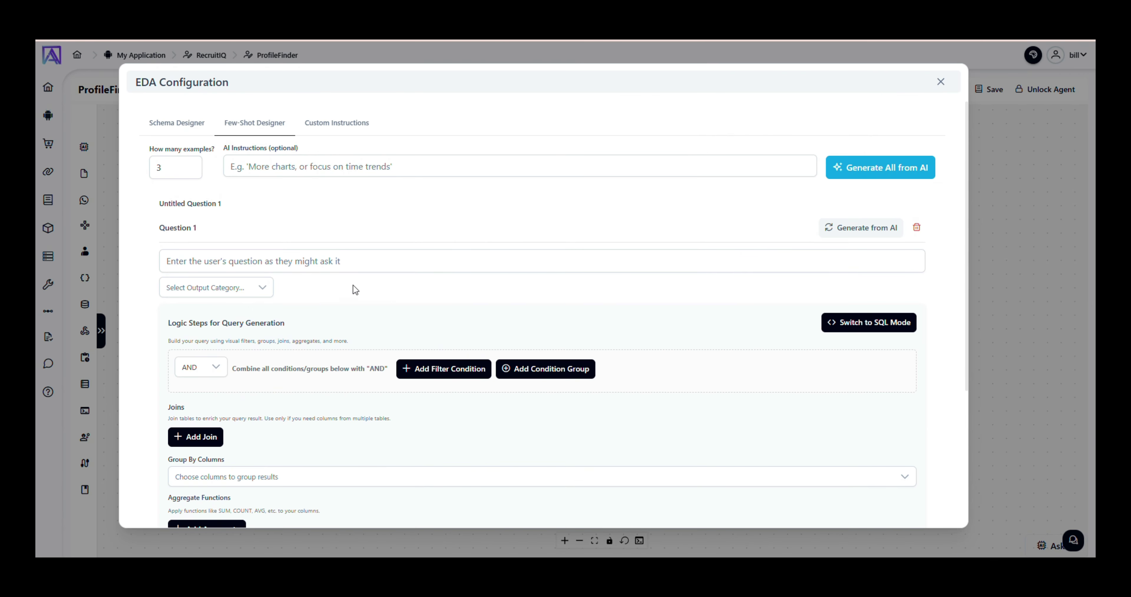
pyautogui.scroll(-2, 388, 290)
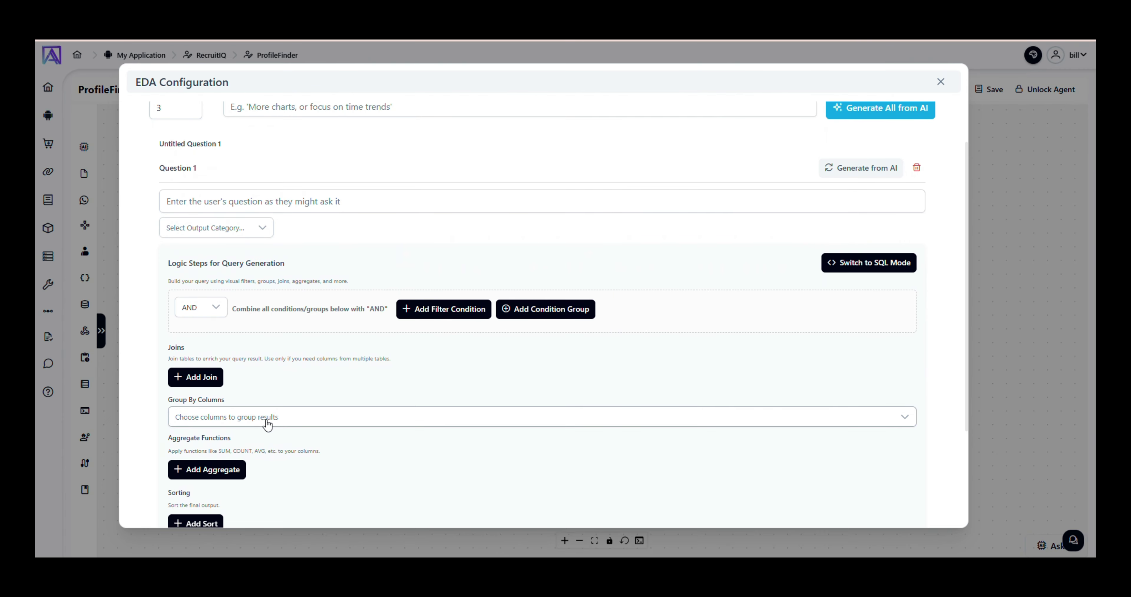
pyautogui.scroll(-1, 266, 421)
pyautogui.scroll(-1, 266, 419)
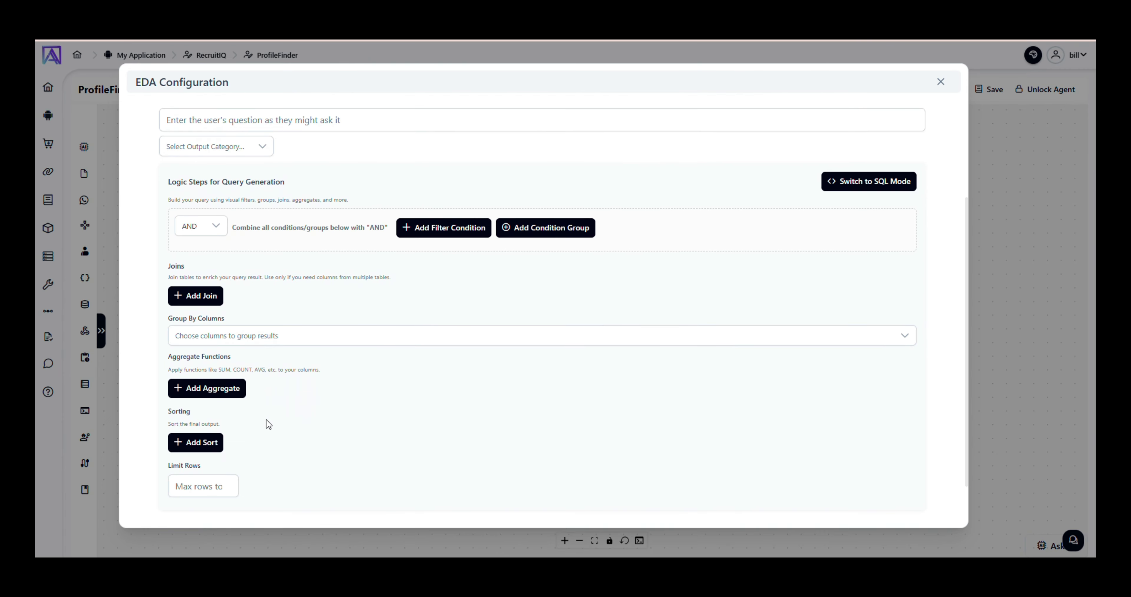
pyautogui.scroll(-1, 257, 445)
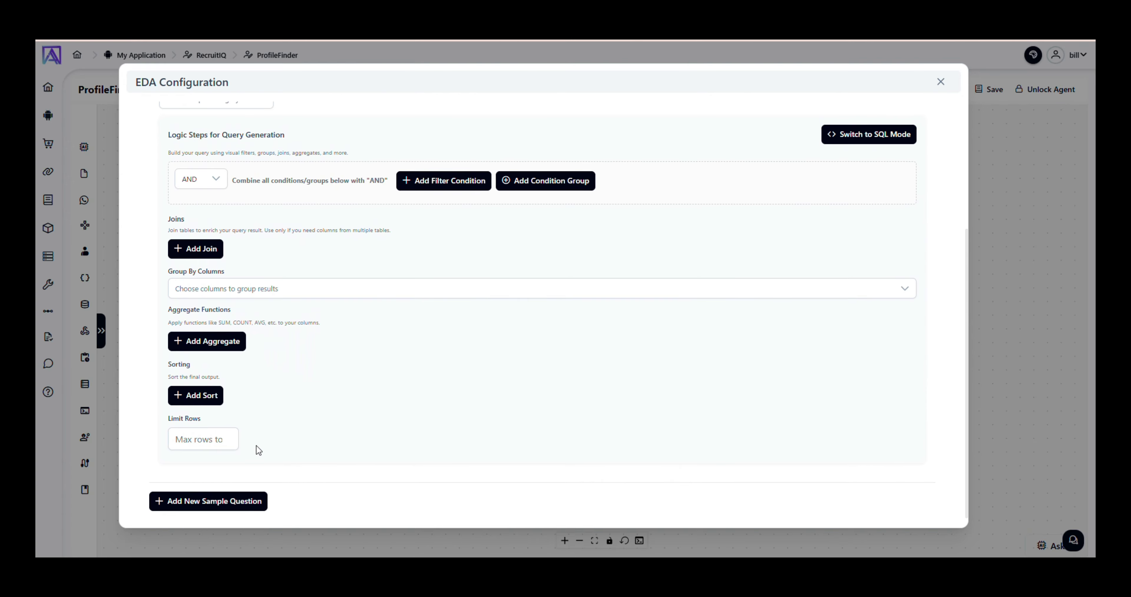
pyautogui.scroll(1, 256, 445)
pyautogui.scroll(3, 256, 445)
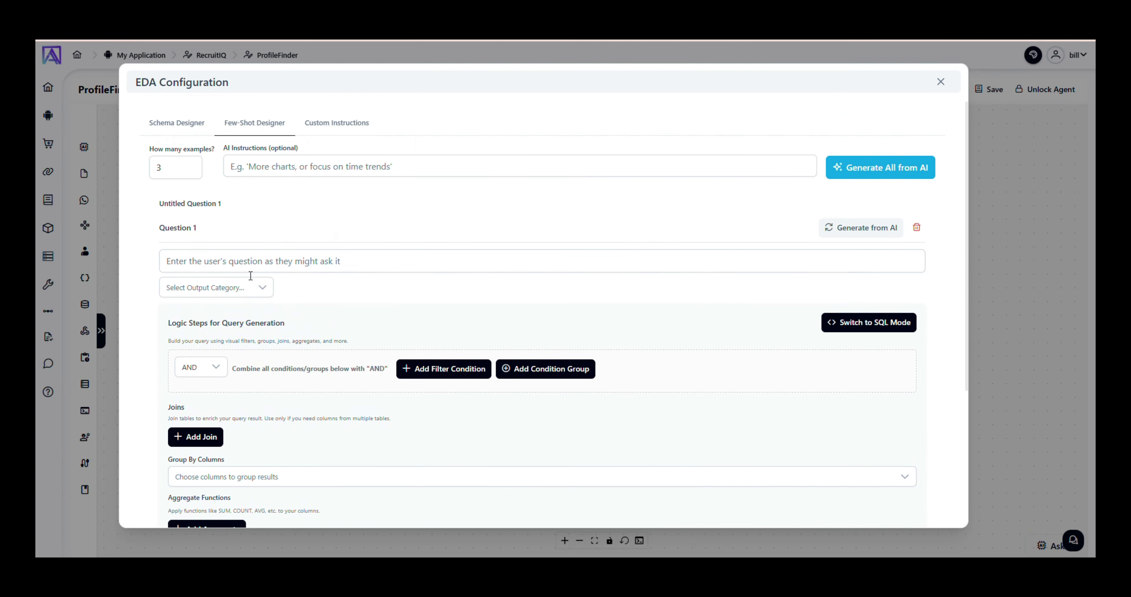
pyautogui.scroll(-1, 292, 316)
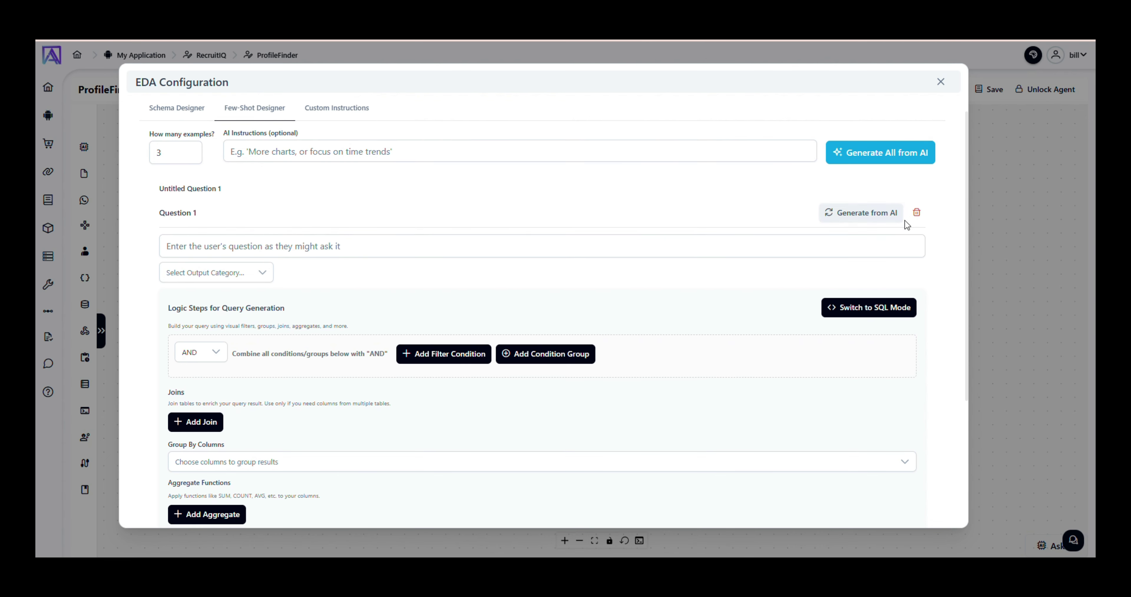
pyautogui.click(916, 213)
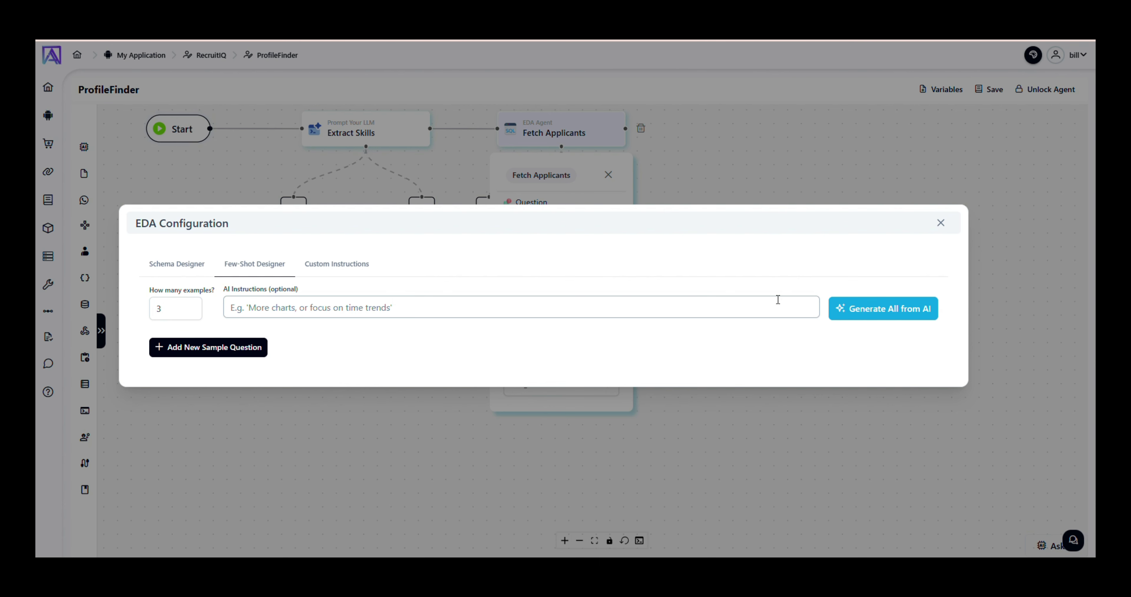
# Step: Generate all 3 few-shot examples with AI and collapse the first generated question
pyautogui.click(849, 310)
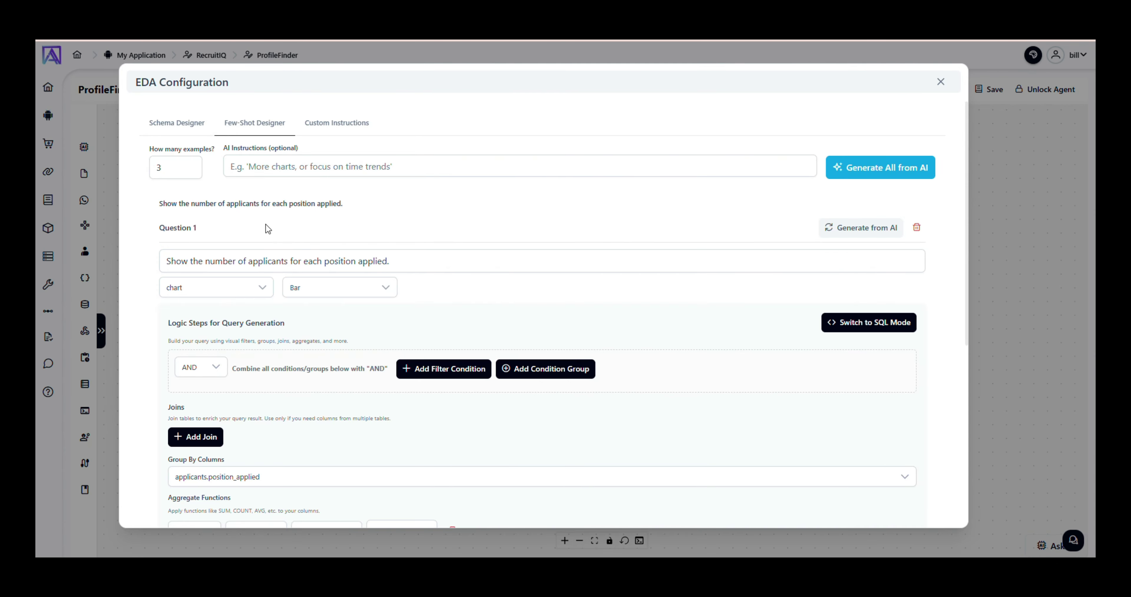
pyautogui.click(410, 214)
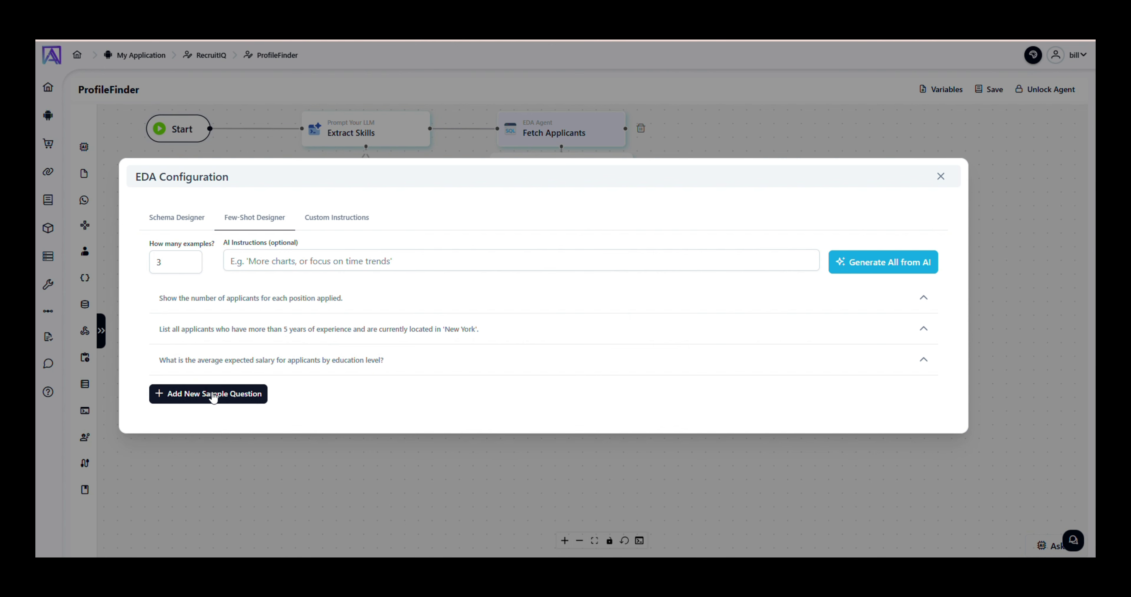
# Step: Add a new sample question reading get me applicants with skills like [\"kafka\"] and set its output category to table
pyautogui.click(213, 395)
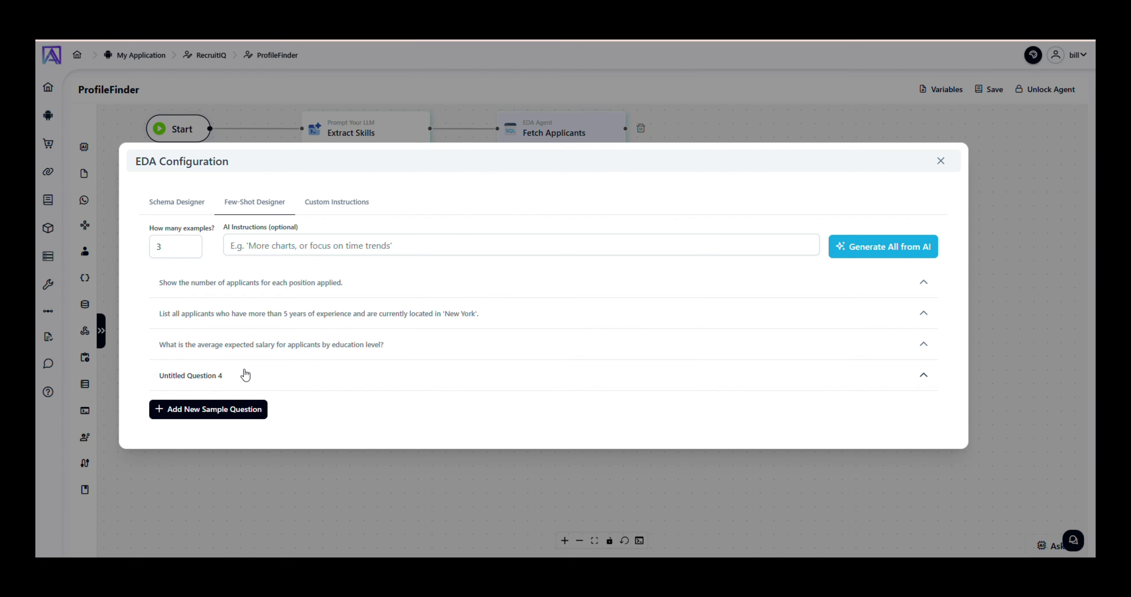
pyautogui.click(246, 375)
pyautogui.click(212, 356)
pyautogui.write('get ')
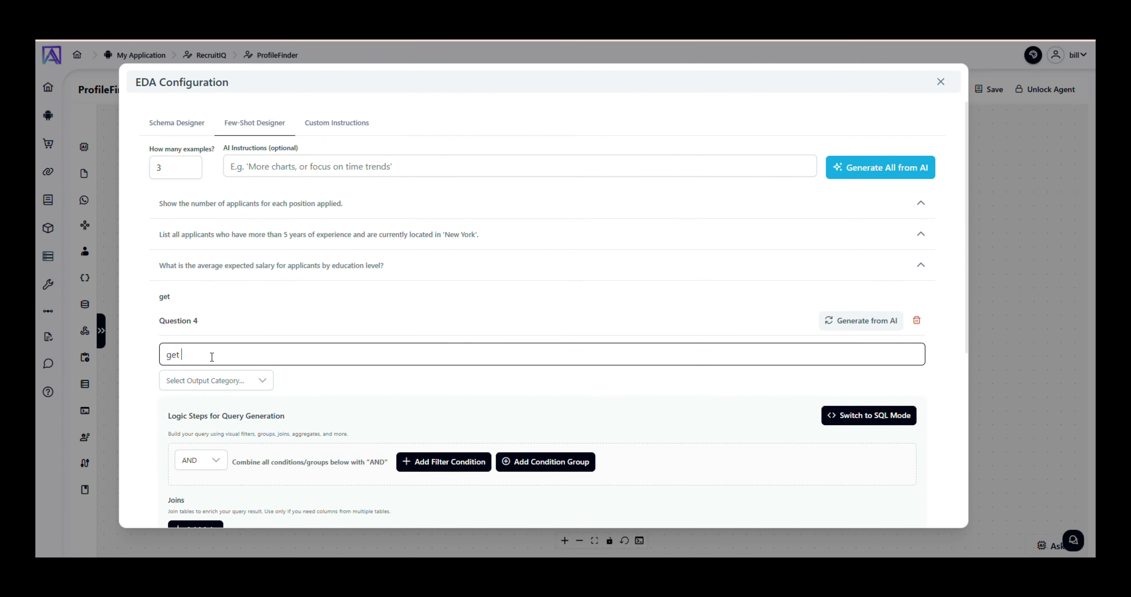
pyautogui.write('me applicants with ')
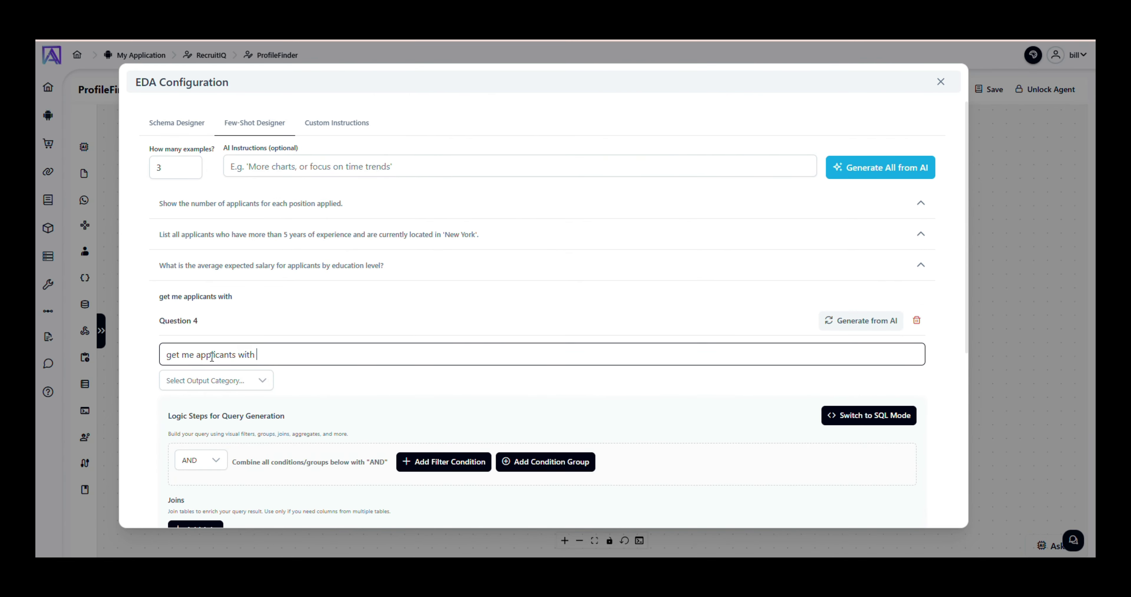
pyautogui.write('skills like [\\"kafka')
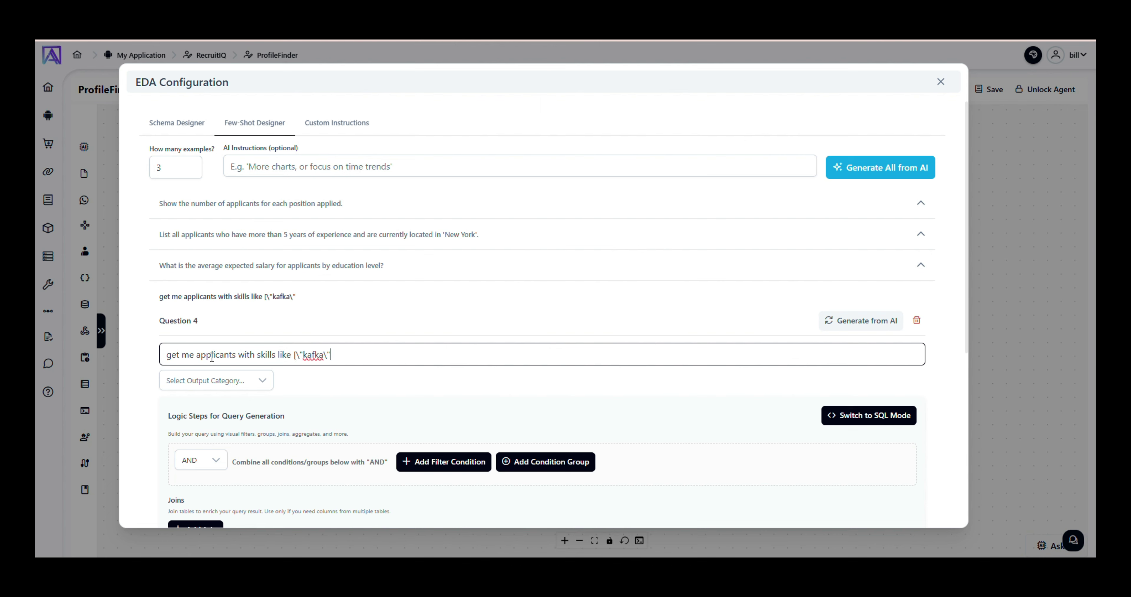
pyautogui.scroll(-1, 212, 357)
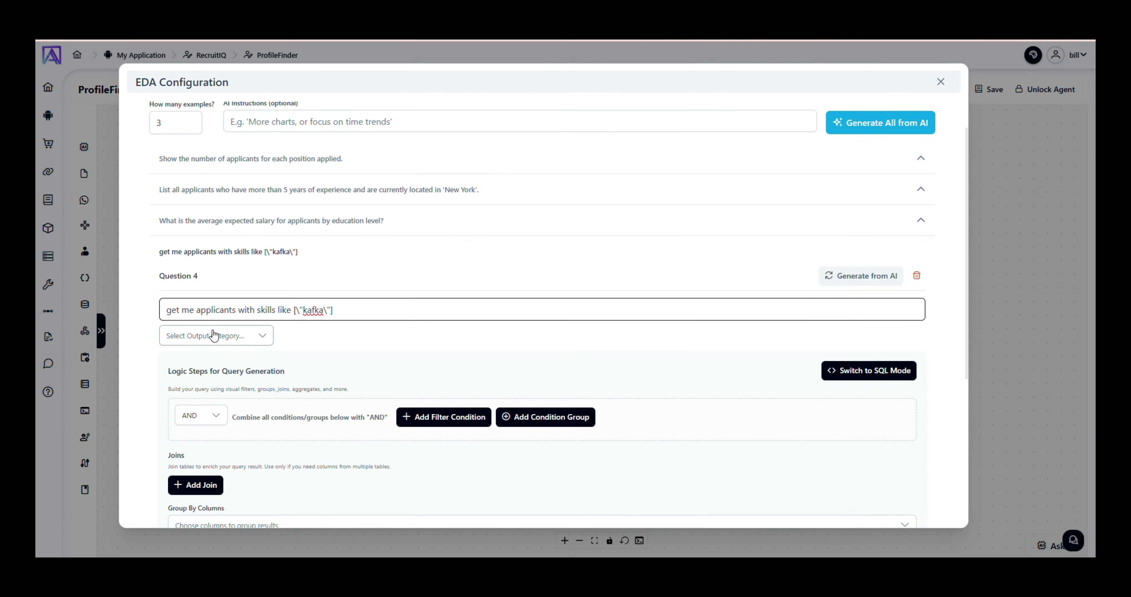
pyautogui.click(206, 335)
pyautogui.click(190, 381)
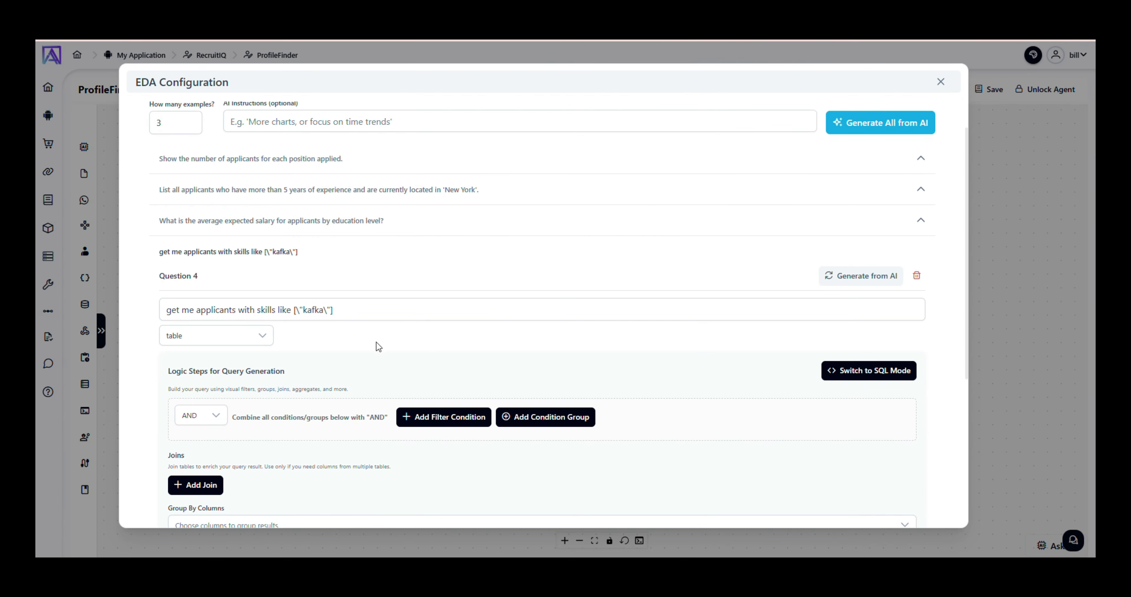
# Step: Switch the kafka question to SQL mode and enter a query selecting applicants whose lowercased, trimmed skills overlap ARRAY['kafka', 'spring boot', 'springboot']
pyautogui.scroll(-2, 376, 348)
pyautogui.scroll(-1, 357, 476)
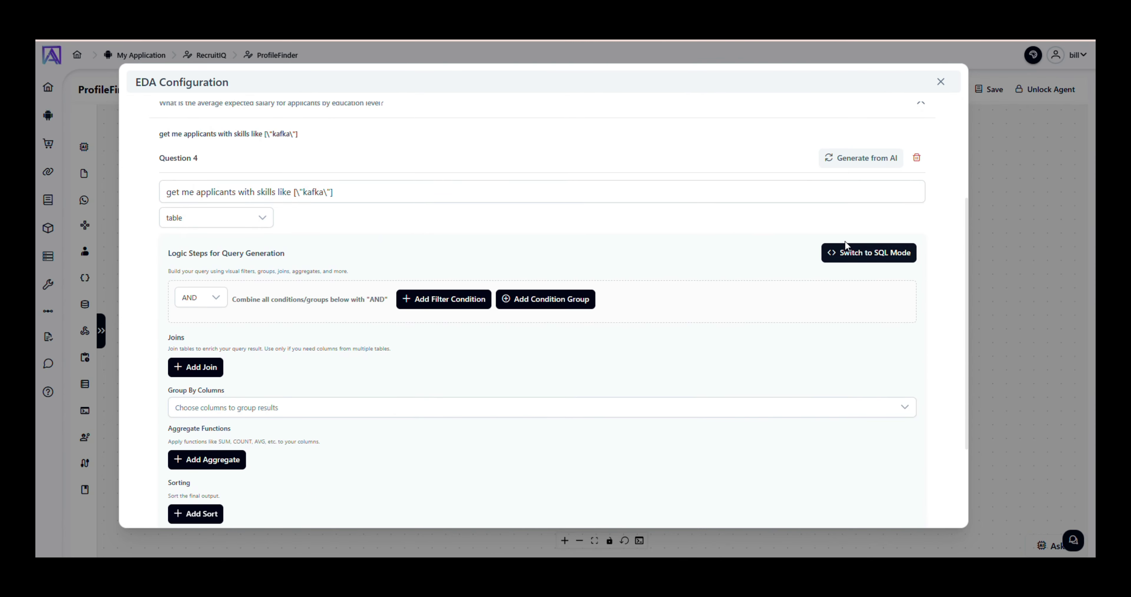
pyautogui.click(850, 254)
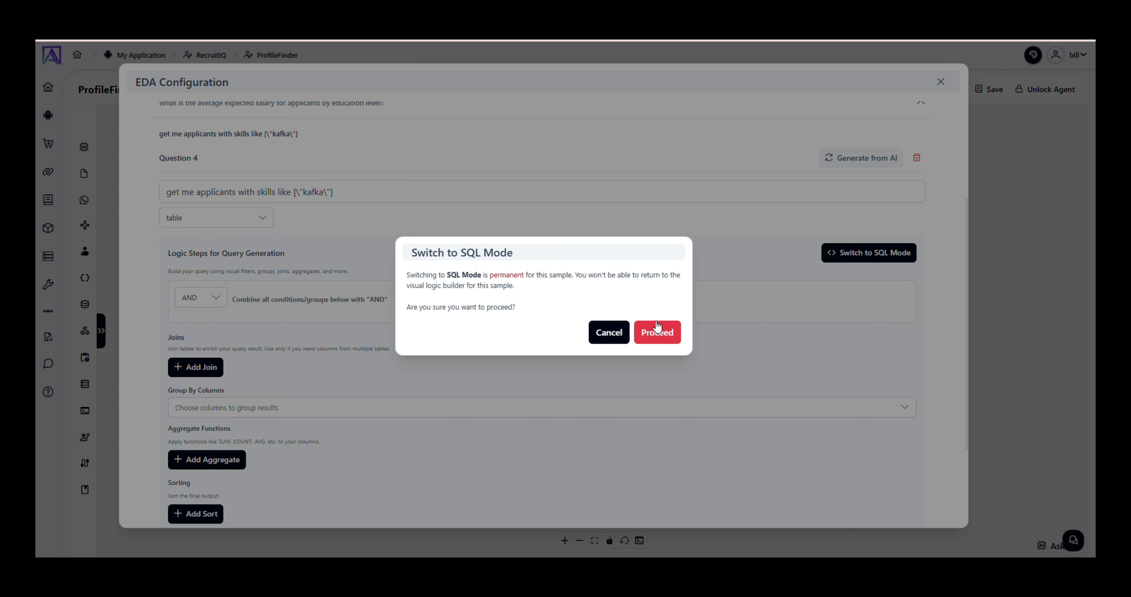
pyautogui.click(661, 332)
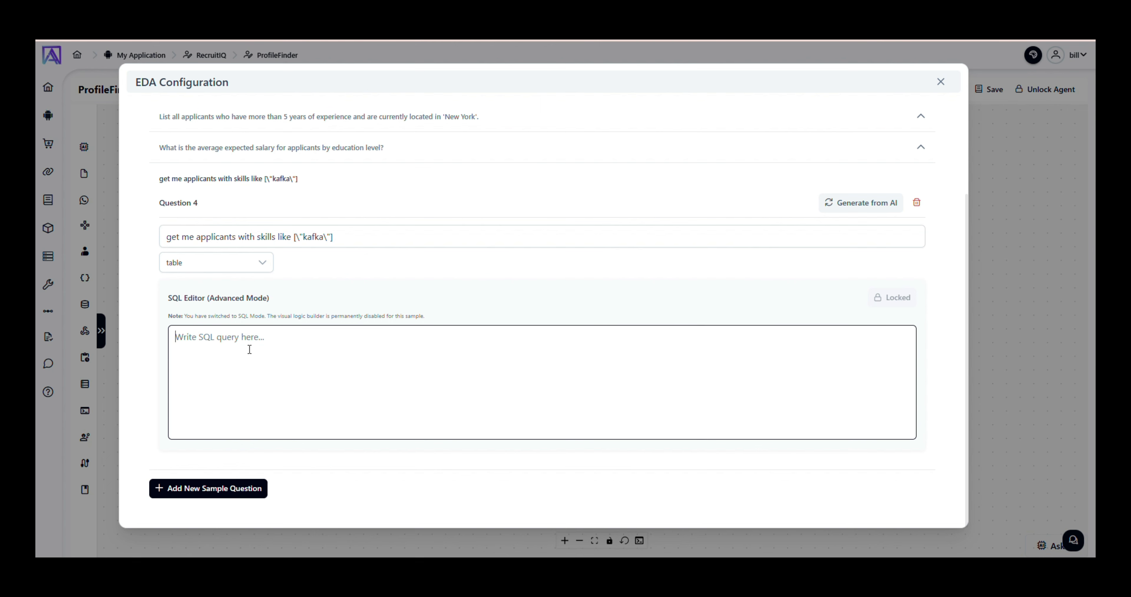
pyautogui.write("SELECT * FROM applicaants WHERE ARRAY(     SELECT lower(trim(skill))     FROM unnest(skills) AS skill ) && ARRAY['kafka', 'spring boot', 'springboot'];")
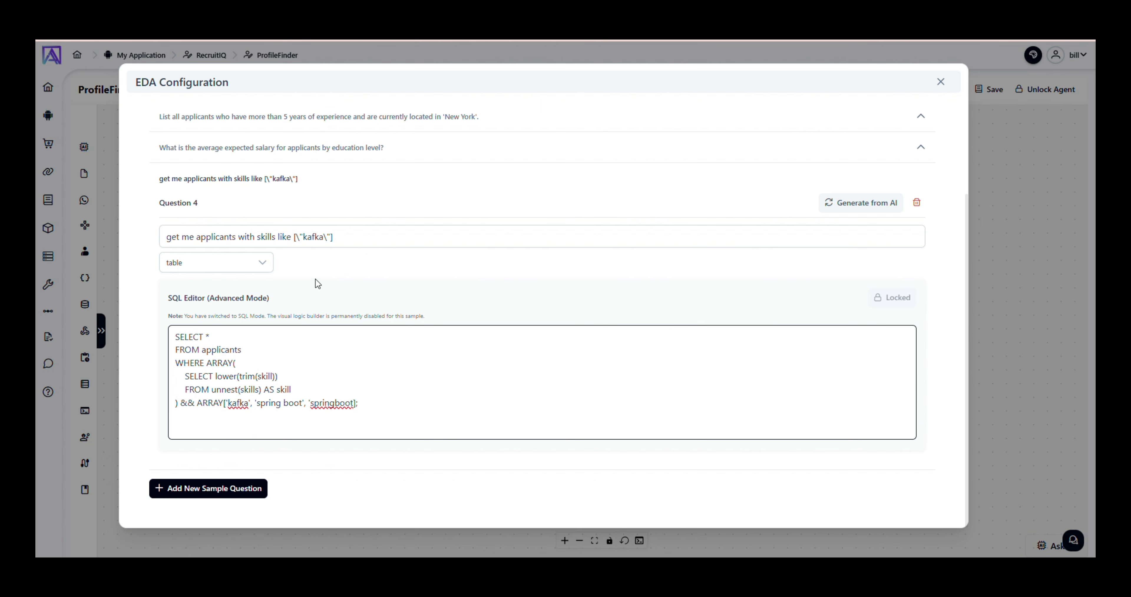
# Step: Collapse the kafka sample question and open the custom instructions of the EDA configuration
pyautogui.click(269, 180)
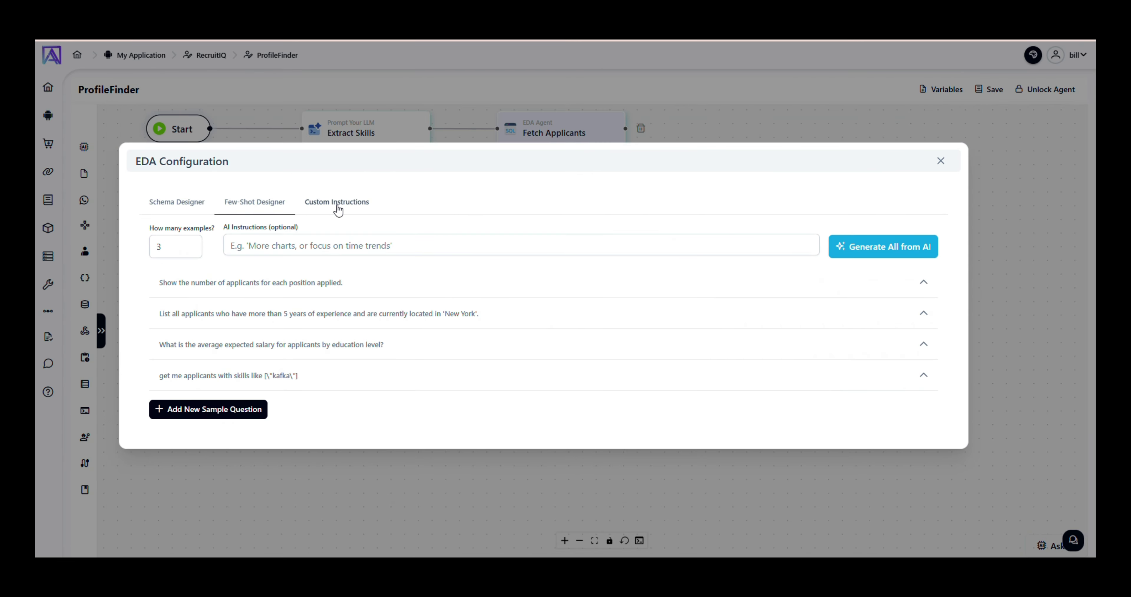
pyautogui.click(338, 206)
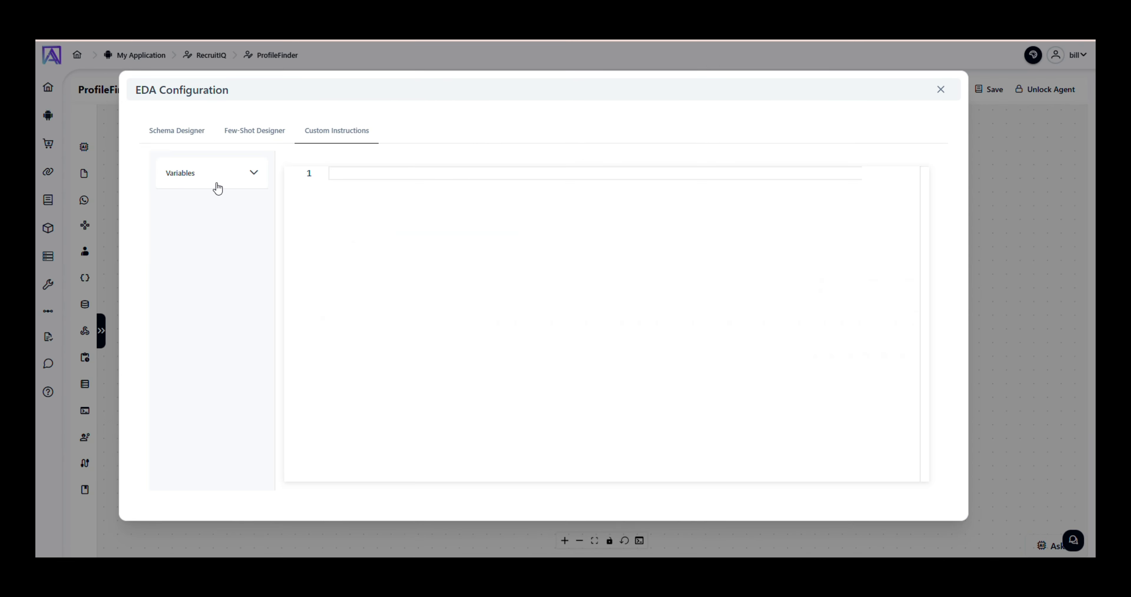
pyautogui.click(216, 185)
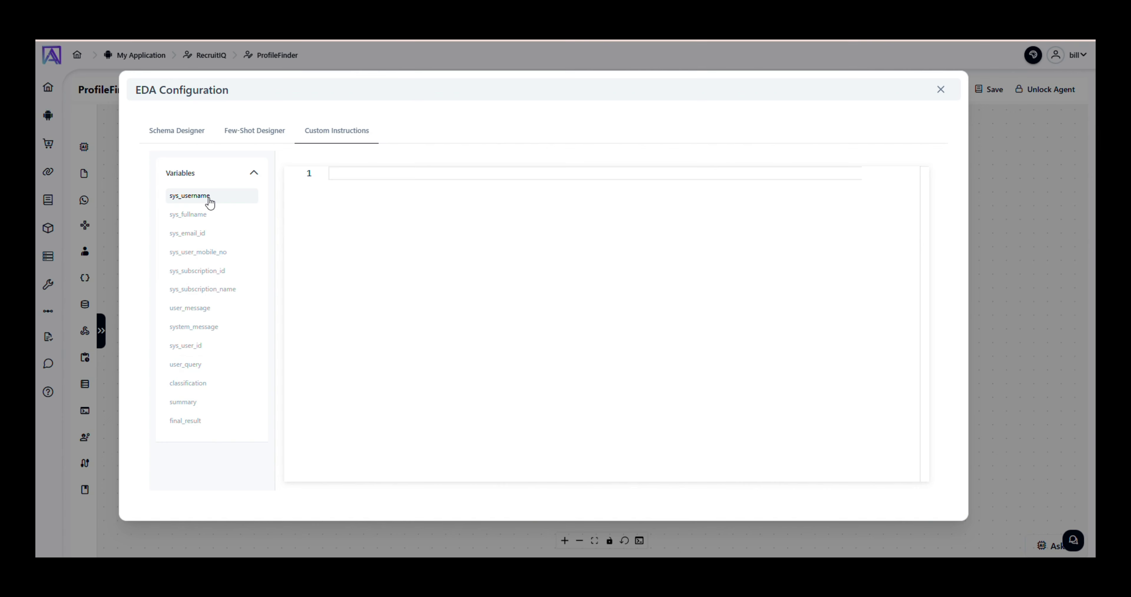
pyautogui.click(209, 199)
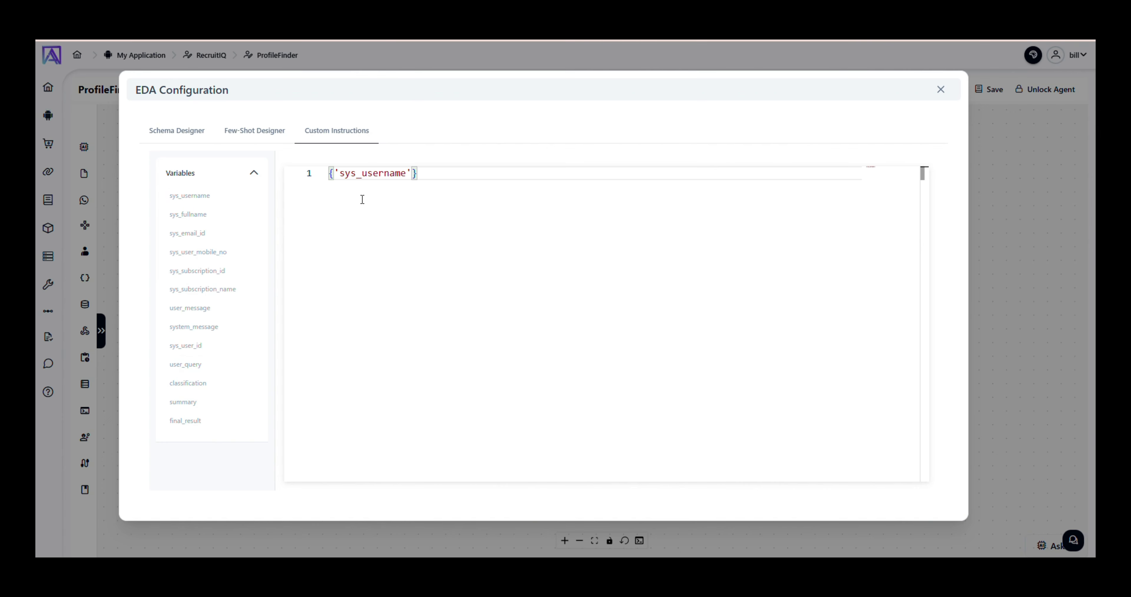
pyautogui.hotkey('ctrl', 'a')
pyautogui.press('BackSpace')
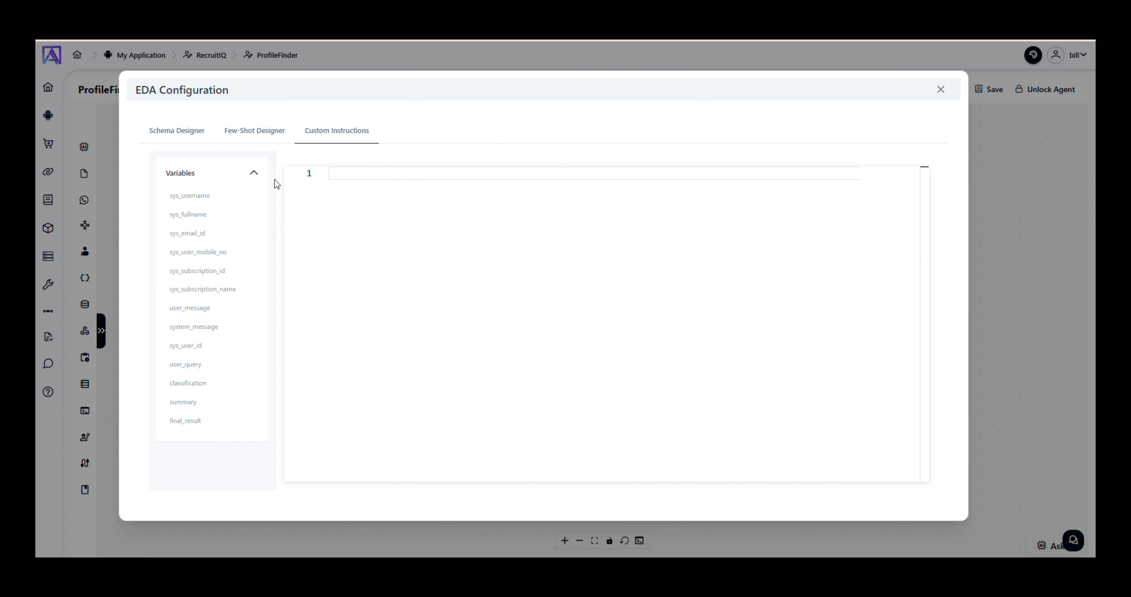
pyautogui.click(266, 180)
pyautogui.click(353, 183)
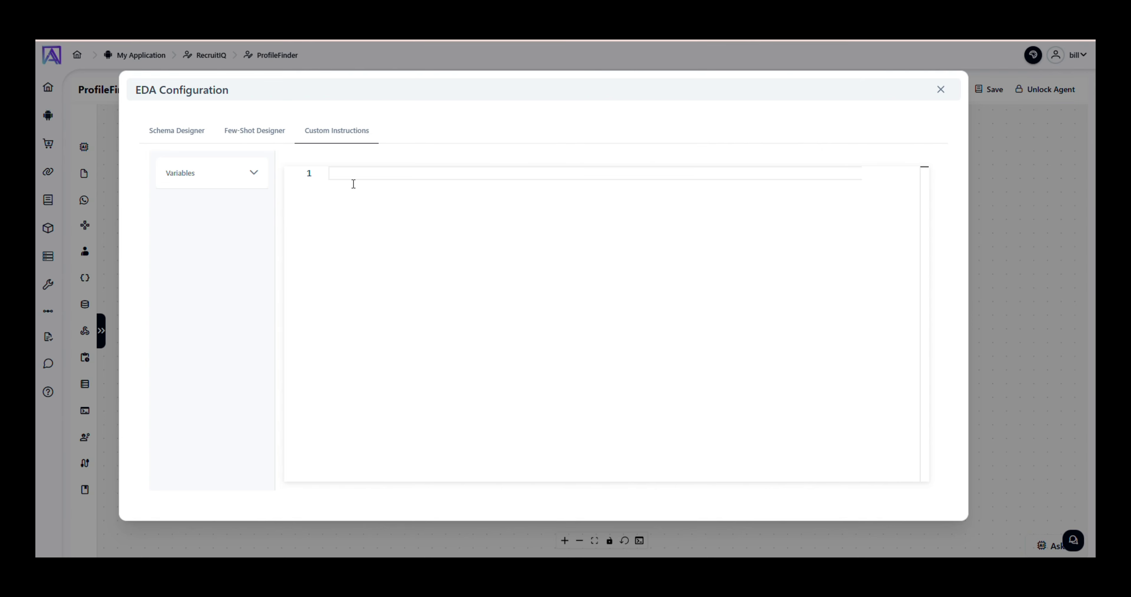
pyautogui.write('DOnt mention anything about t')
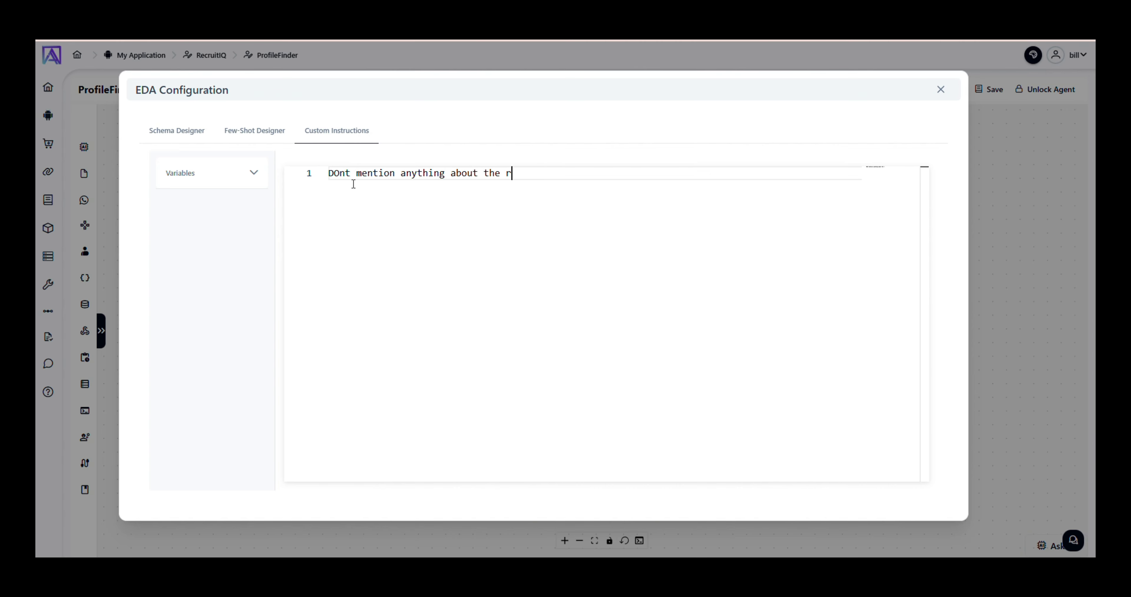
pyautogui.write('he location')
pyautogui.doubleClick(343, 175)
pyautogui.write('Dont')
pyautogui.doubleClick(528, 173)
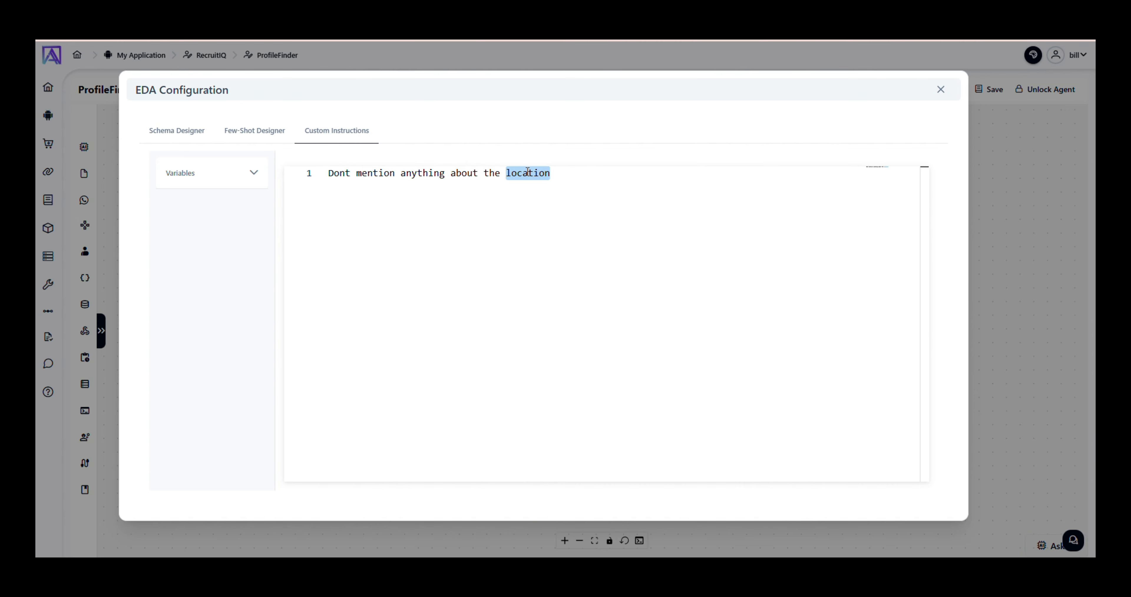
pyautogui.hotkey('ctrl', 'a')
pyautogui.press('BackSpace')
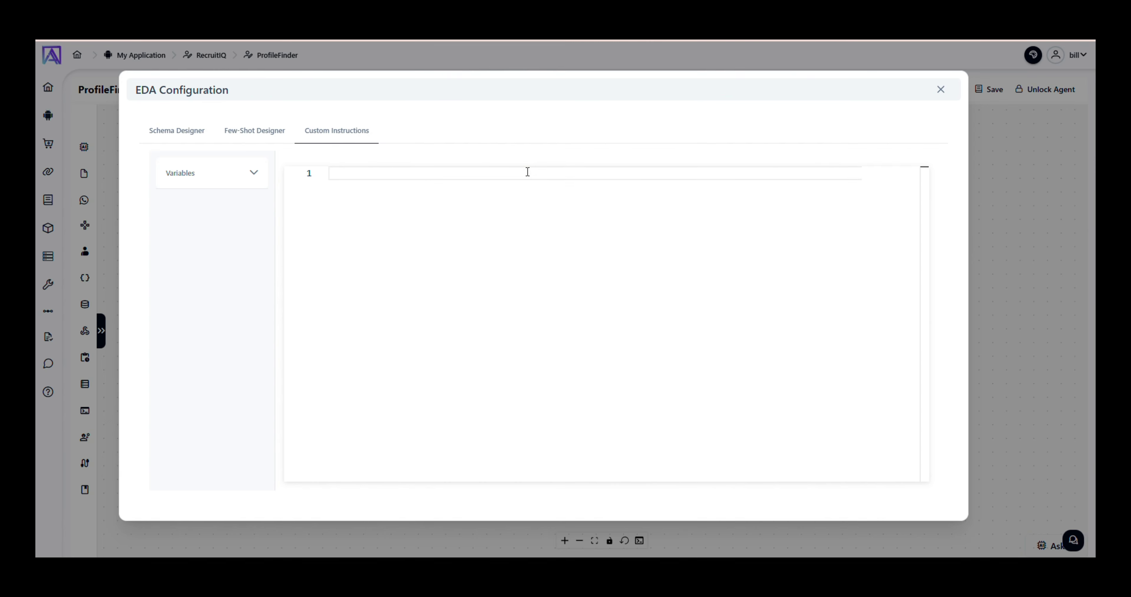
# Step: Enter the custom instruction "Dont mention about unique Ids like id/resume_file_id" and close the EDA configuration
pyautogui.write('Dont mention about unique Ids like')
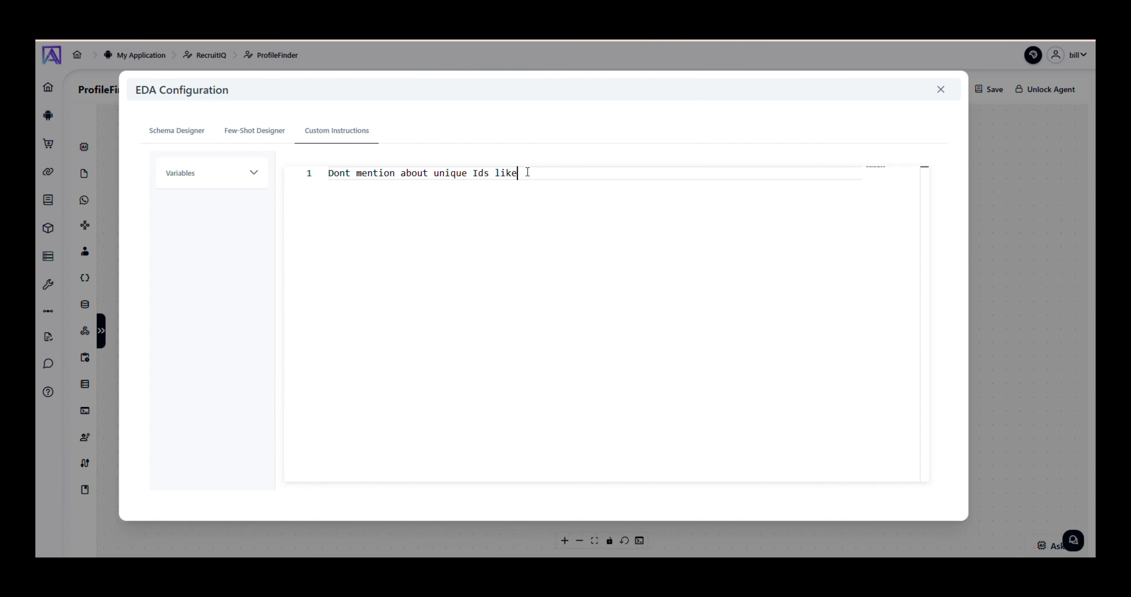
pyautogui.write(' id/resume_file_id')
pyautogui.click(535, 173)
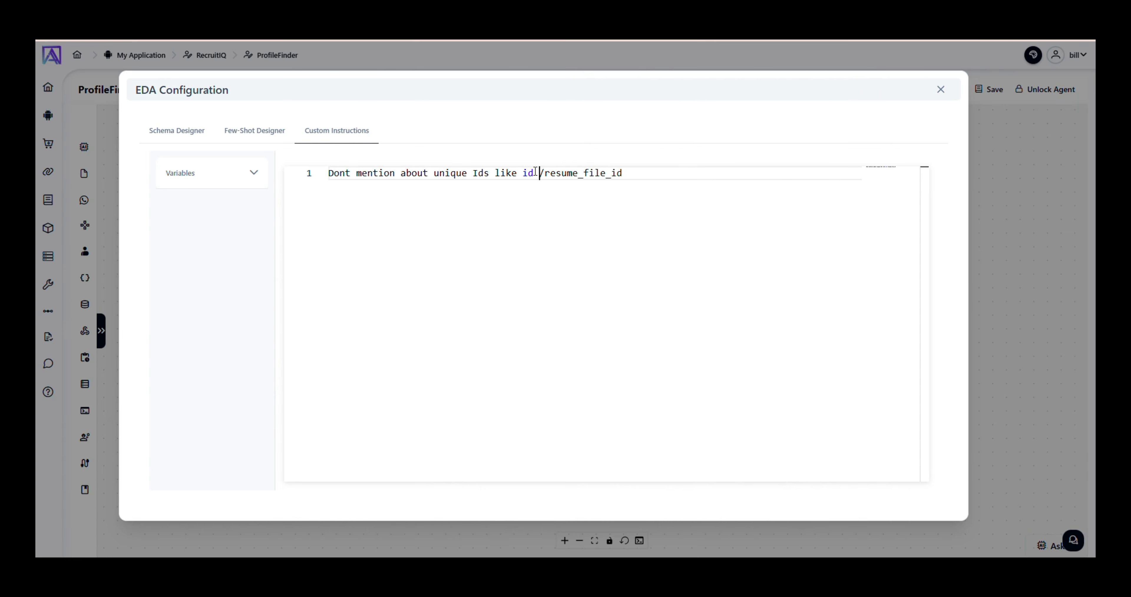
pyautogui.press('BackSpace')
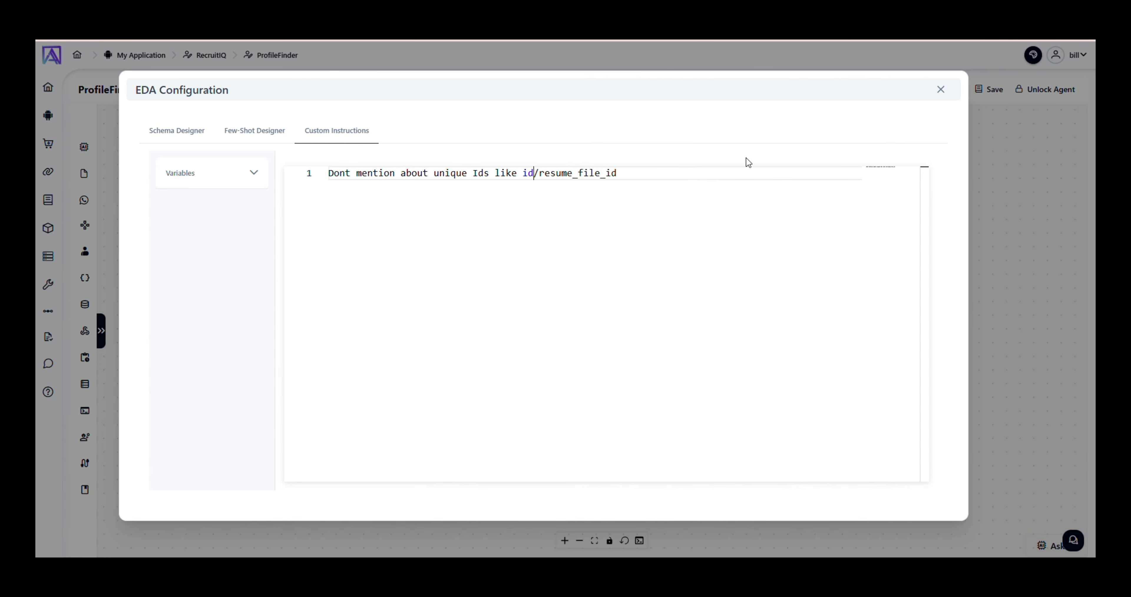
pyautogui.click(941, 89)
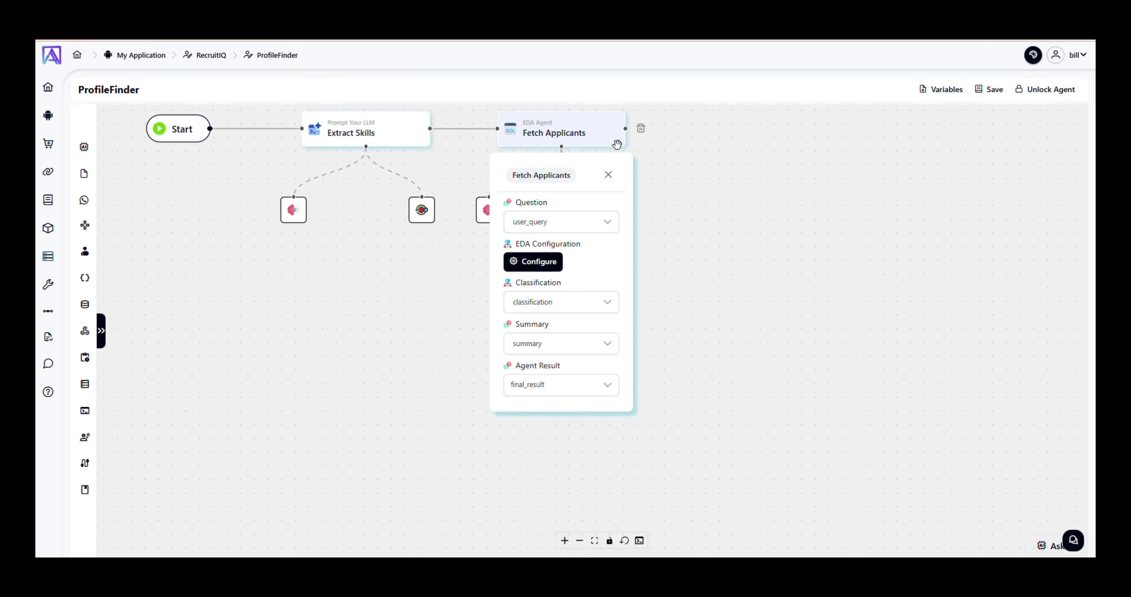
# Step: Save the ProfileFinder agent and close the Fetch Applicants node settings
pyautogui.moveTo(749, 187); pyautogui.dragTo(753, 238)
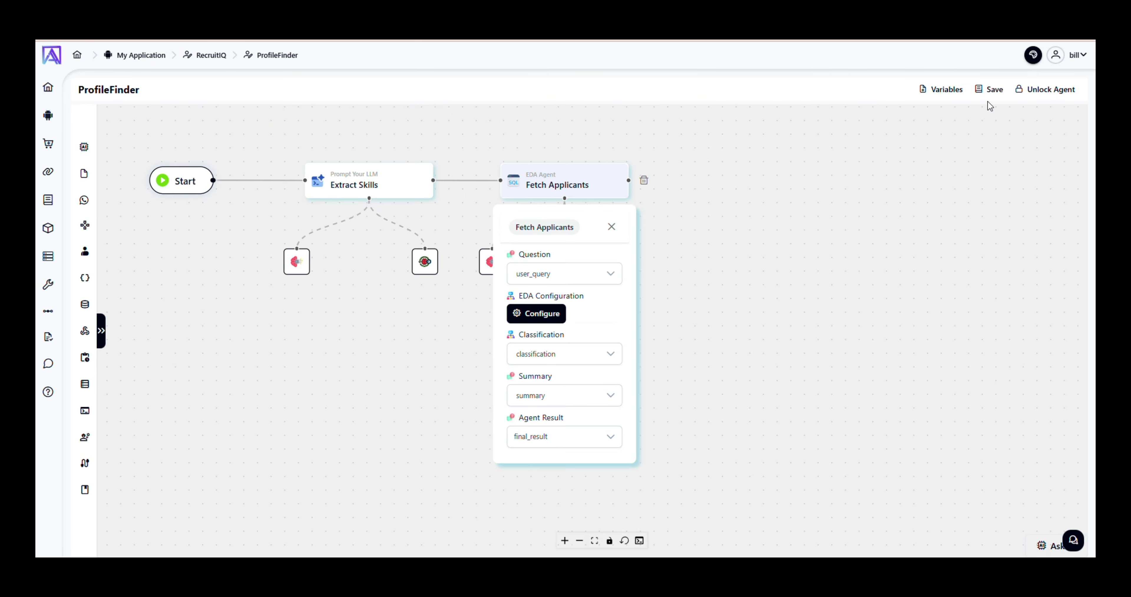
pyautogui.click(989, 90)
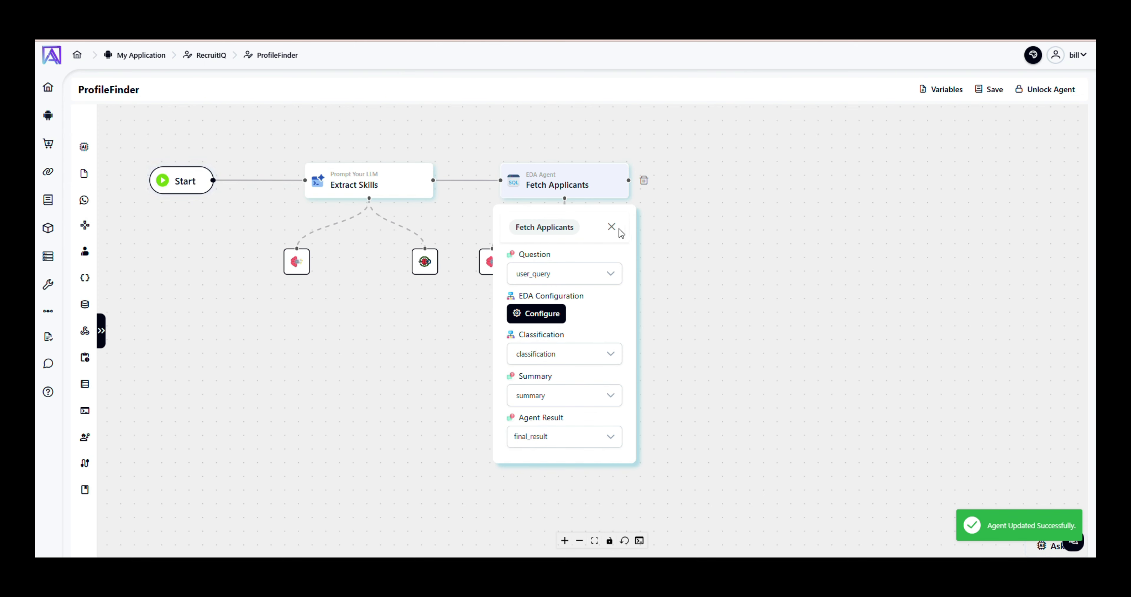
pyautogui.click(611, 228)
pyautogui.moveTo(717, 252); pyautogui.dragTo(788, 331)
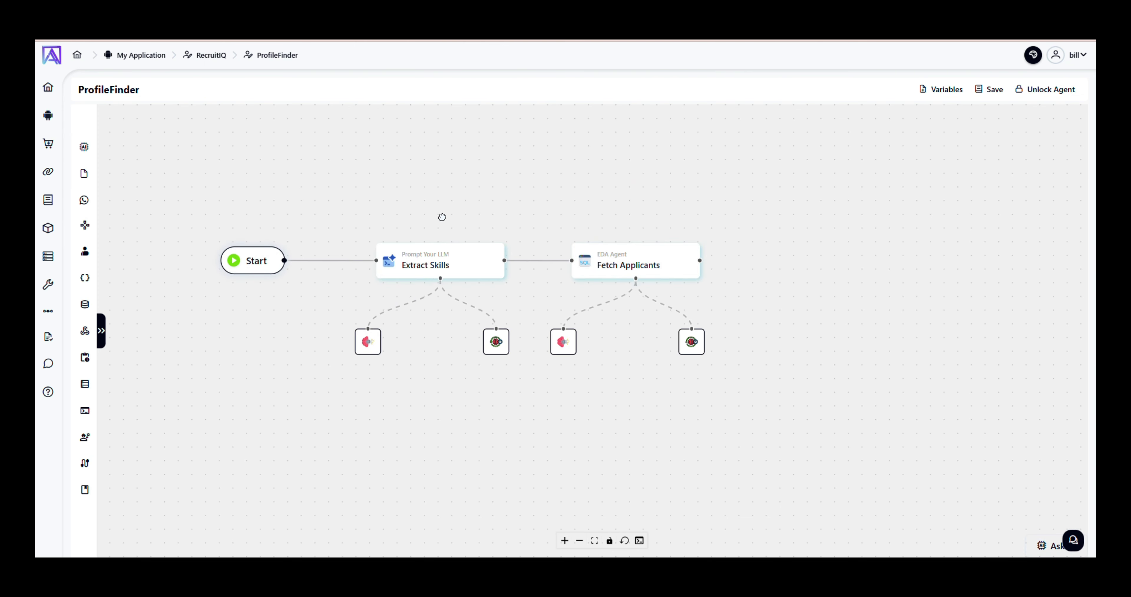
pyautogui.moveTo(442, 217); pyautogui.dragTo(539, 220)
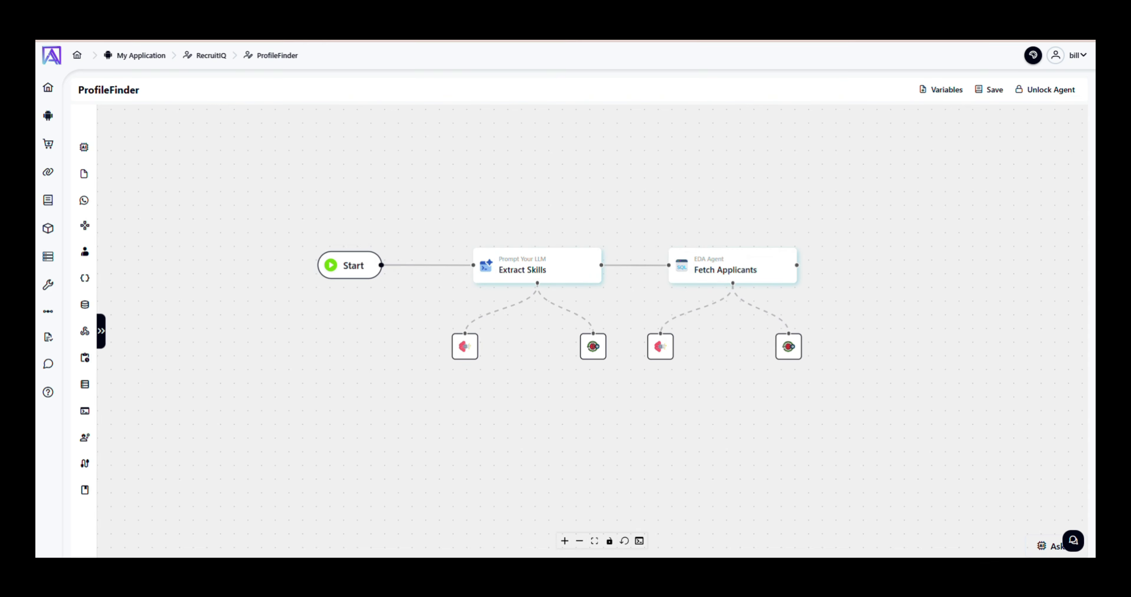